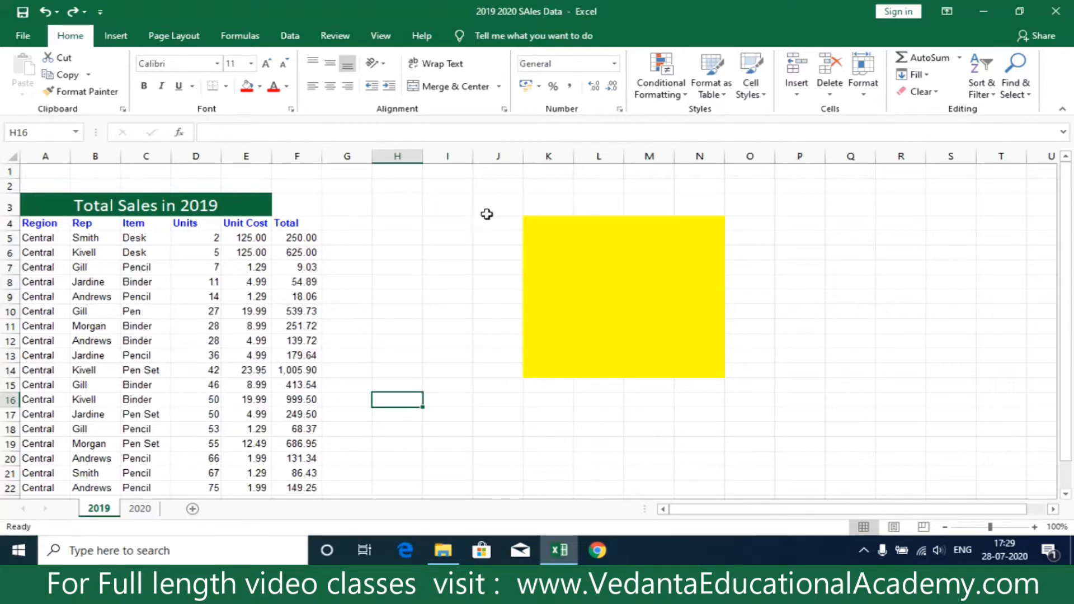
left_click_drag(487, 213, 497, 280)
left_click_drag(297, 204, 234, 281)
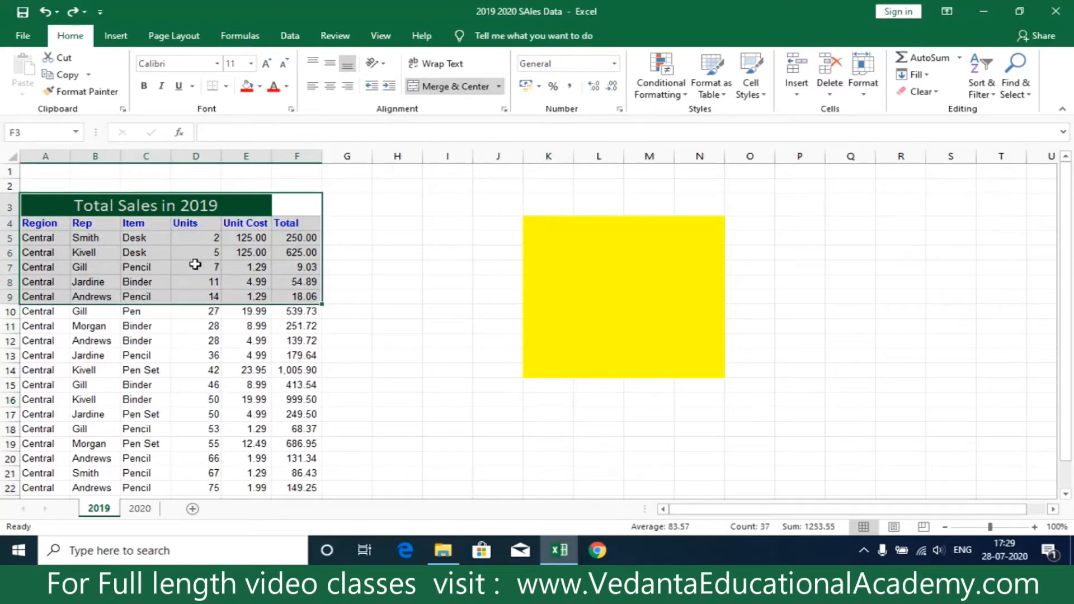
left_click(507, 371)
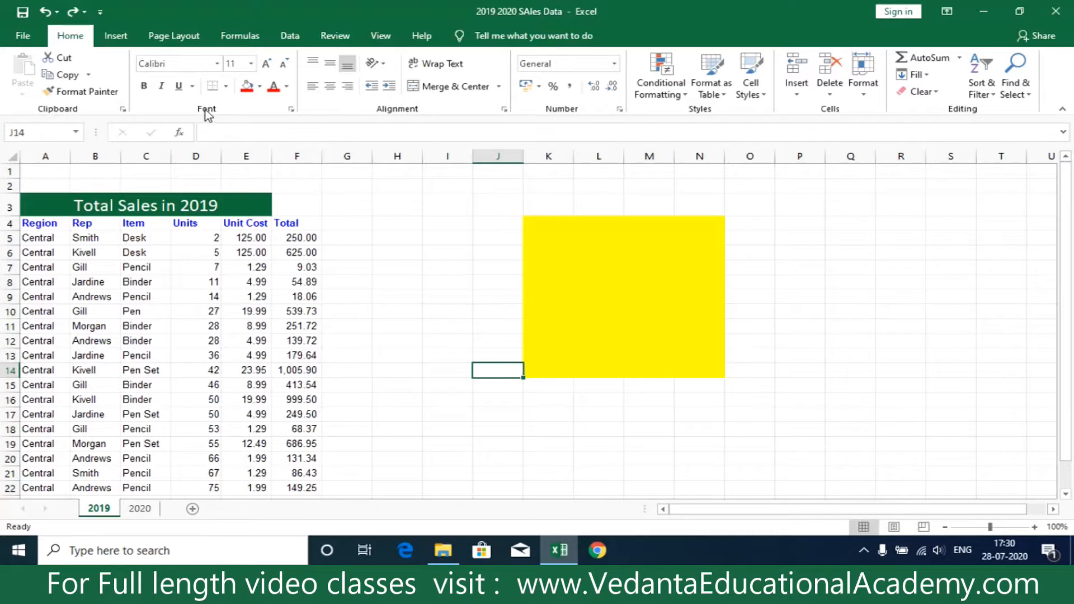
Examine the cell protection options for J14, reaching Format Cells from the font, alignment and number settings and leaving everything unchanged.
left_click(291, 110)
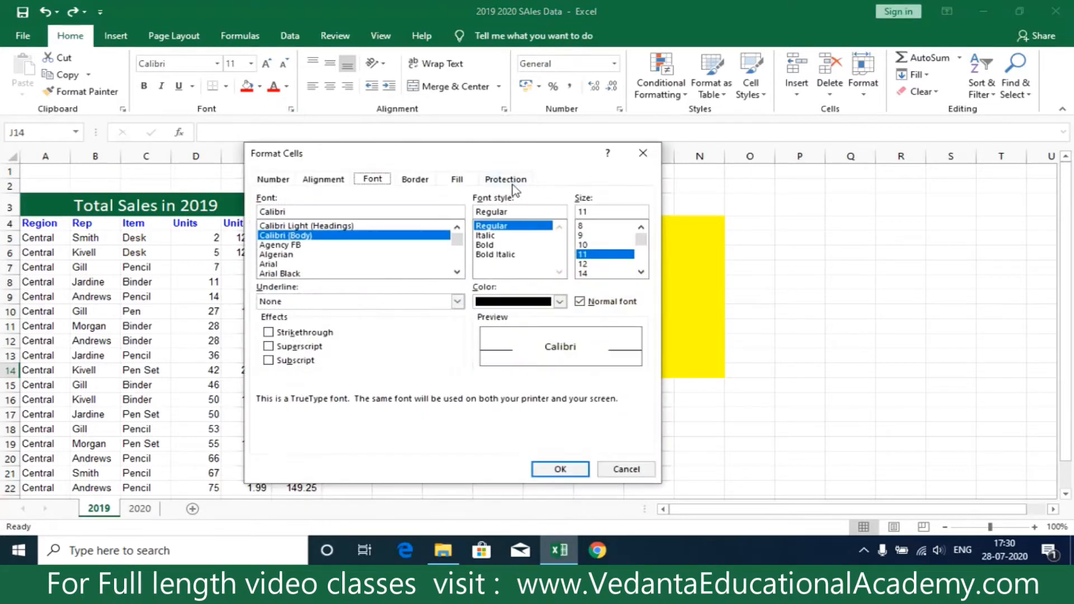
left_click(502, 179)
left_click(640, 153)
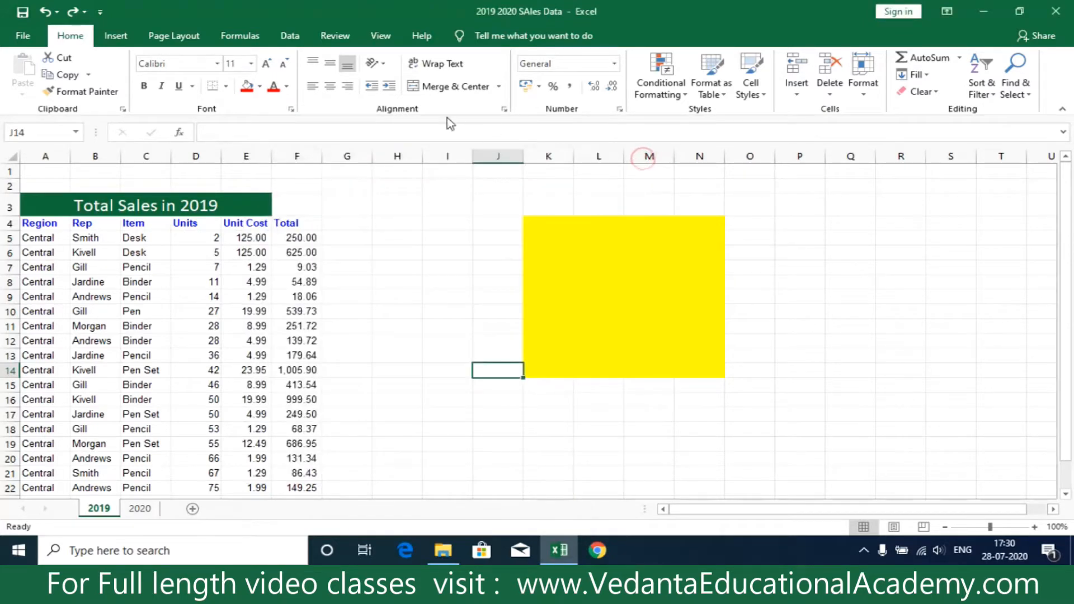
left_click(504, 109)
left_click(506, 178)
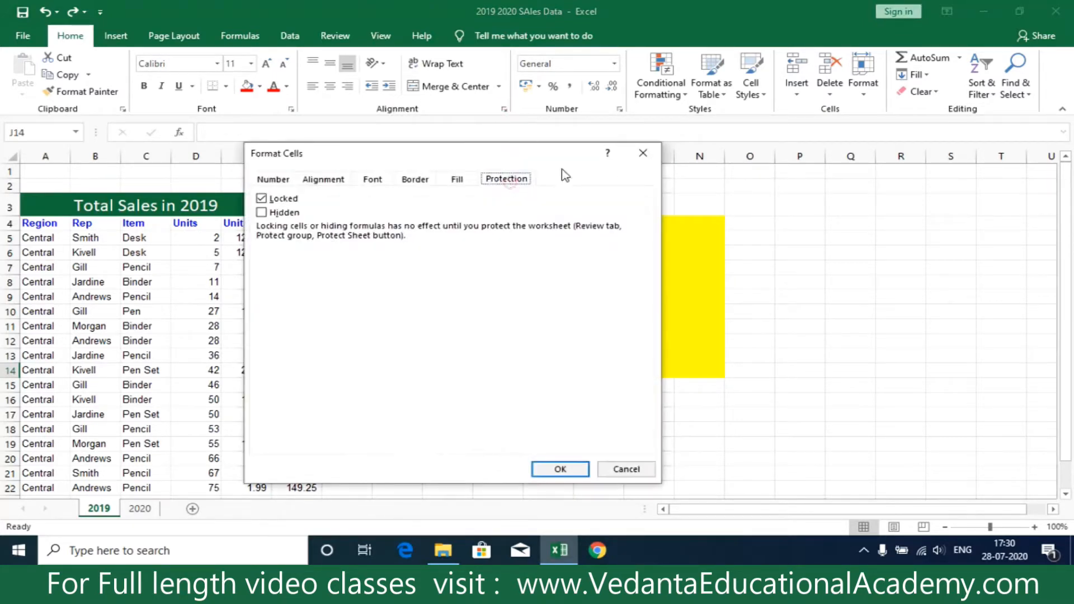
left_click(643, 154)
left_click(619, 110)
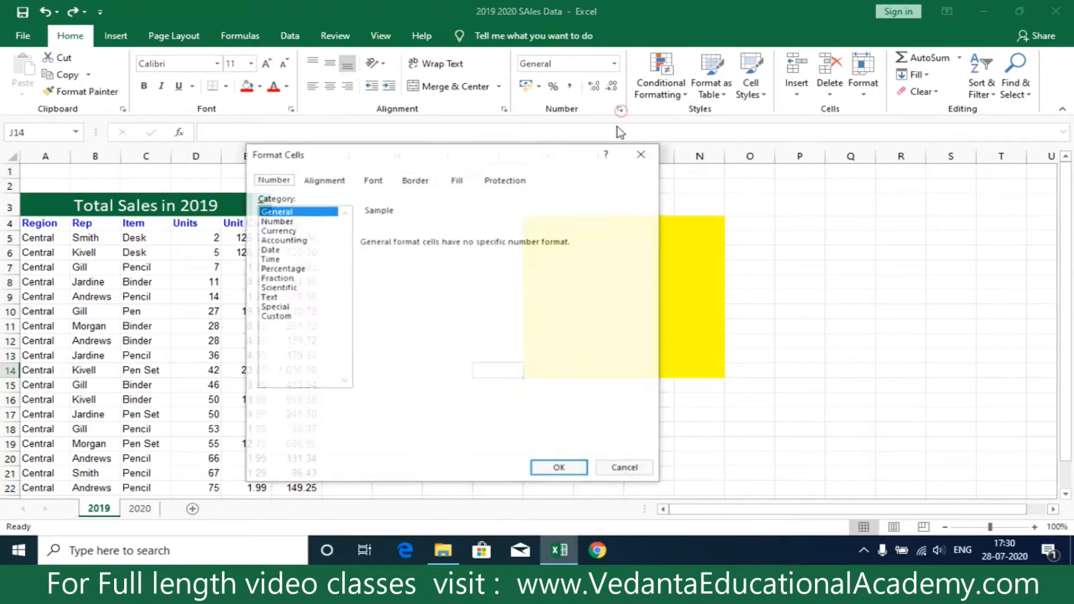
left_click(506, 178)
left_click(646, 160)
Review the Locked and Hidden protection options for cell H6 and cancel without changes.
left_click(391, 267)
left_click(402, 250)
left_click(292, 110)
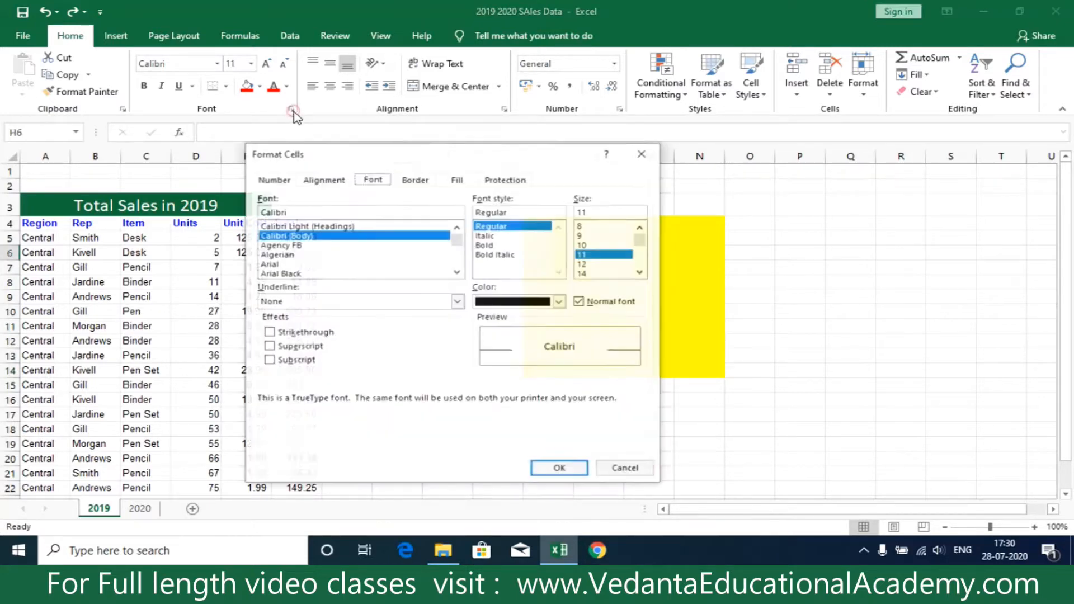
left_click(510, 181)
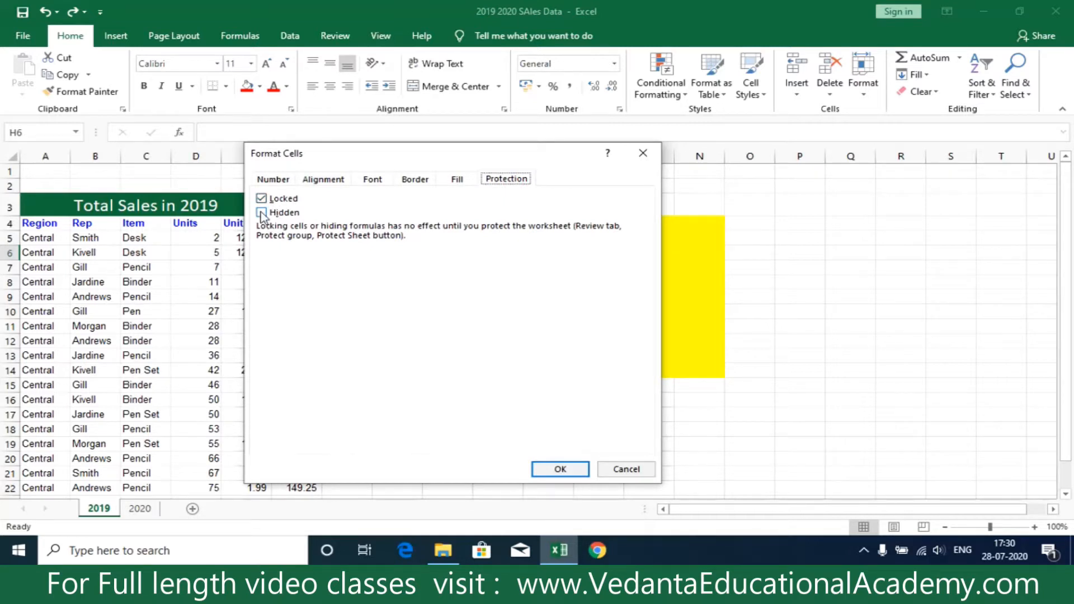
left_click(625, 469)
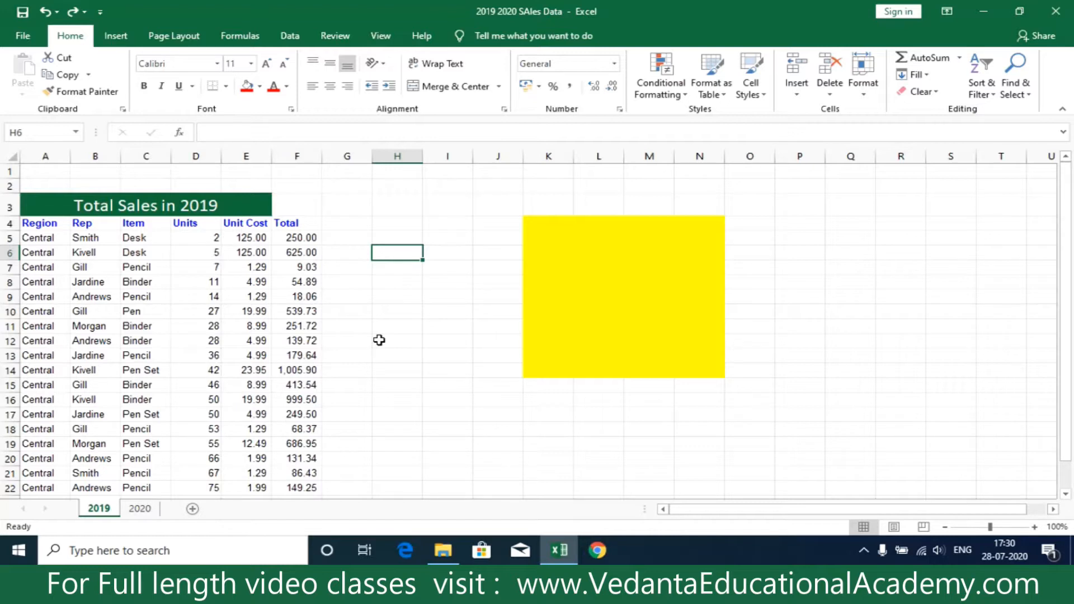
left_click(428, 308)
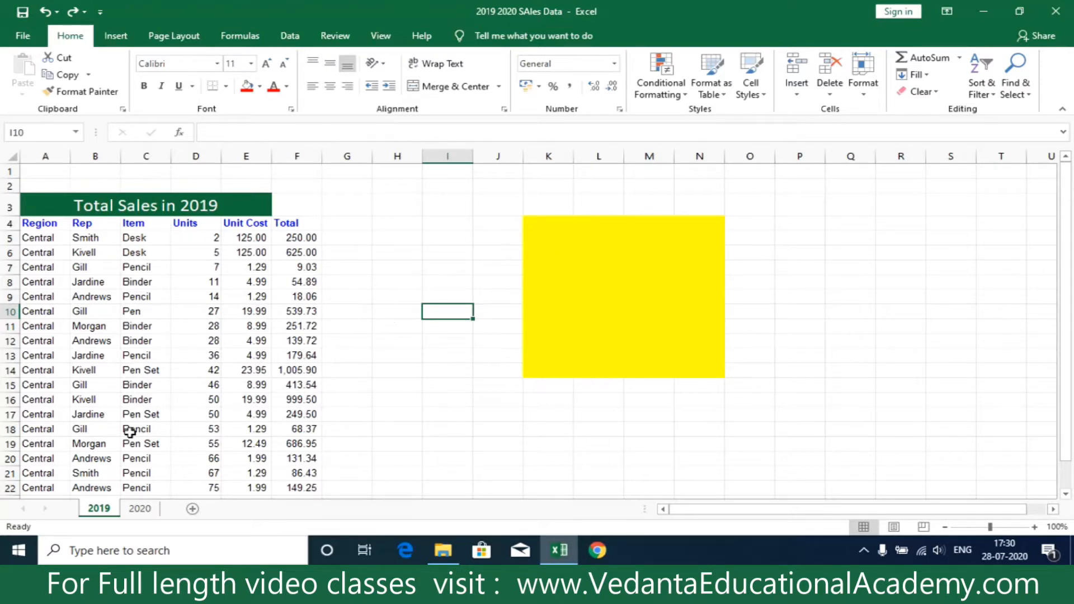
Protect the 2019 sheet with a password, keeping the default user permissions, and re-enter the password to confirm it.
right_click(102, 510)
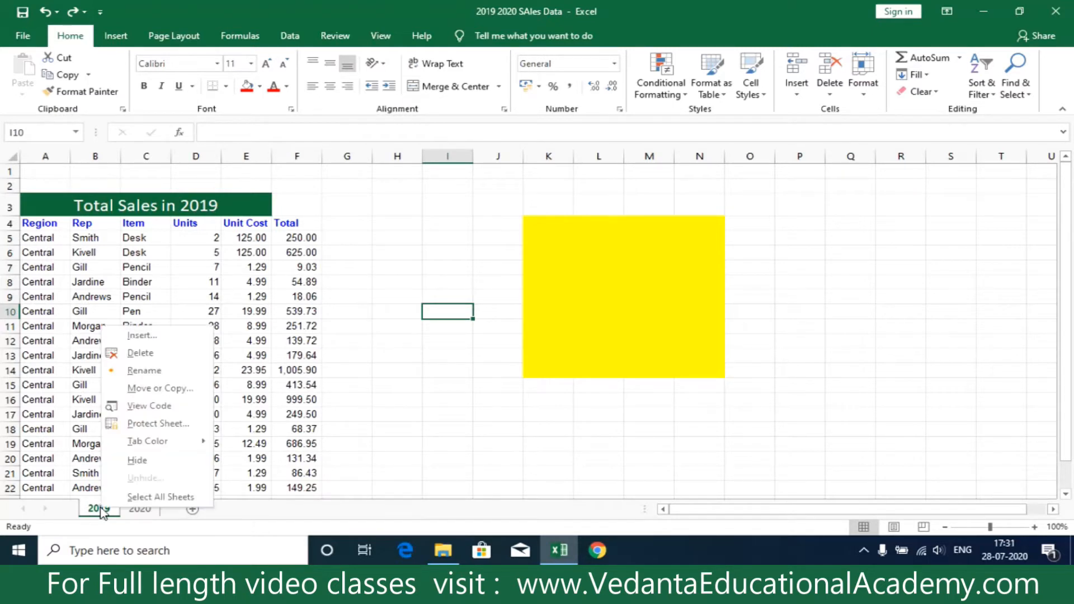
left_click(152, 423)
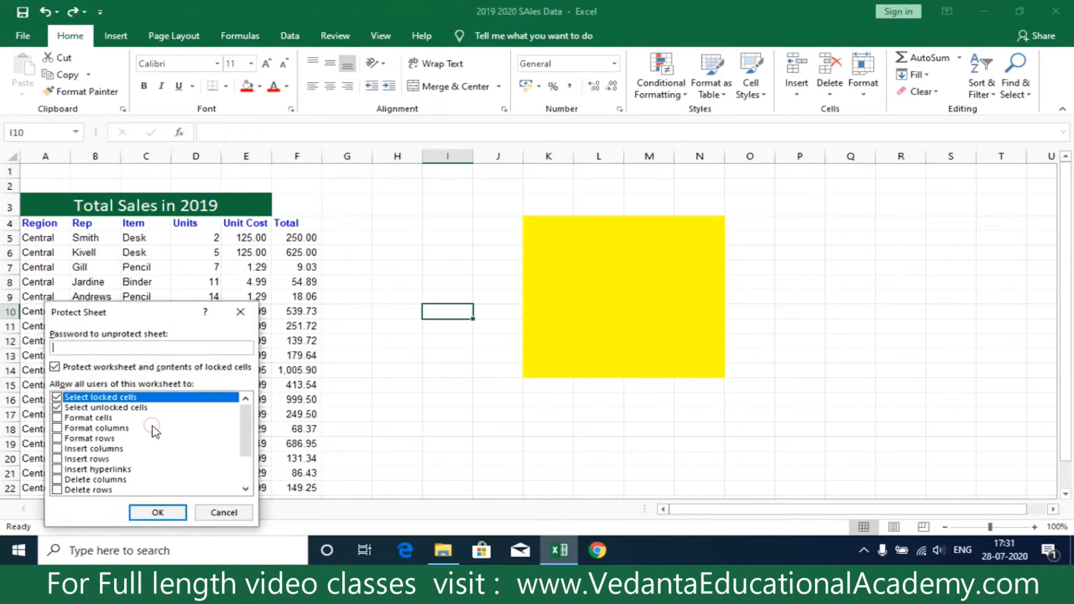
type("12")
key("BackSpace")
key("BackSpace")
type("1234")
left_click(164, 513)
type("1234")
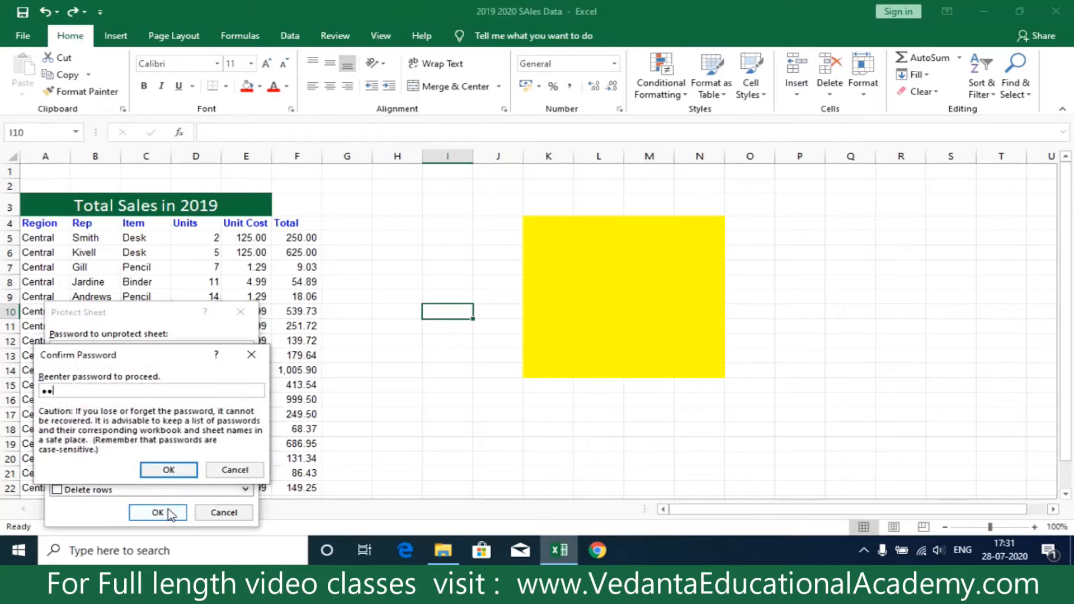
left_click(169, 470)
Test the sheet protection by trying to edit cell C7, and dismiss the resulting message.
left_click(397, 249)
left_click(56, 369)
double_click(133, 263)
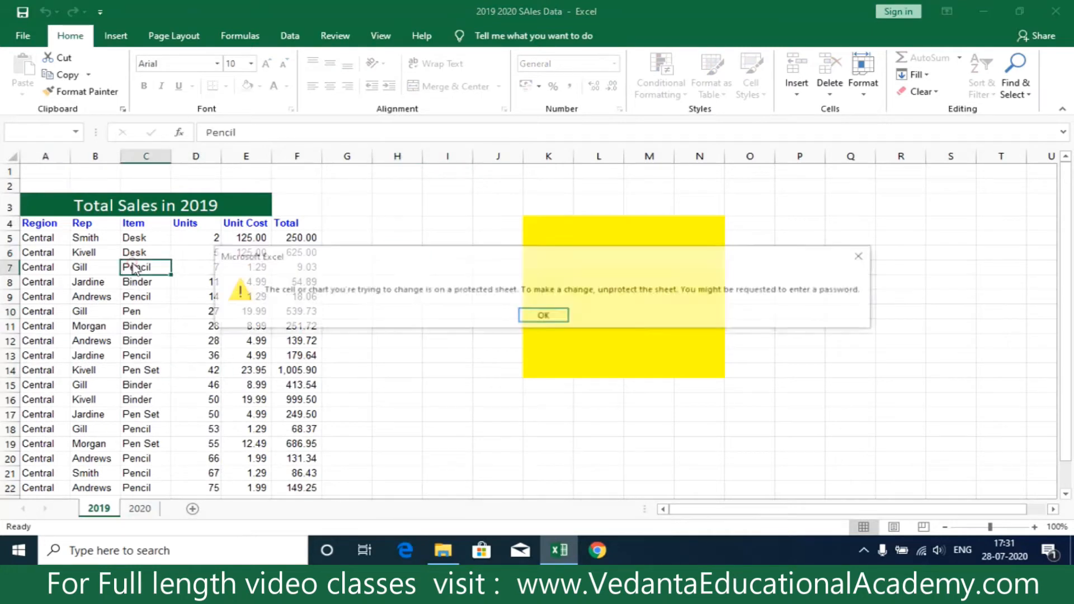
left_click(535, 316)
left_click(350, 415)
left_click(211, 268)
left_click(371, 426)
left_click(330, 297)
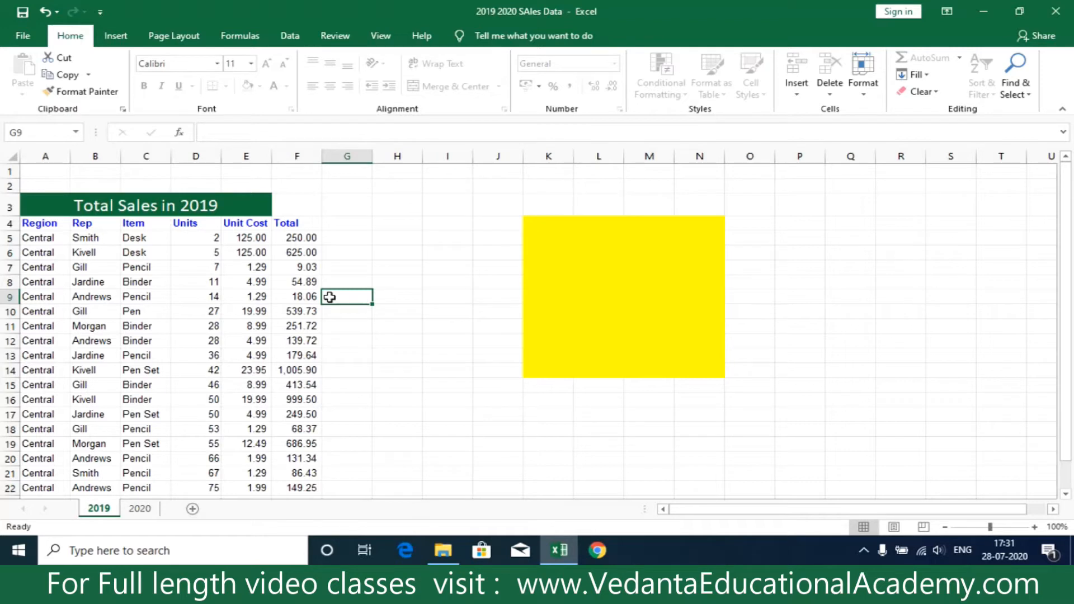
Unprotect the 2019 sheet by entering the sheet password.
right_click(99, 509)
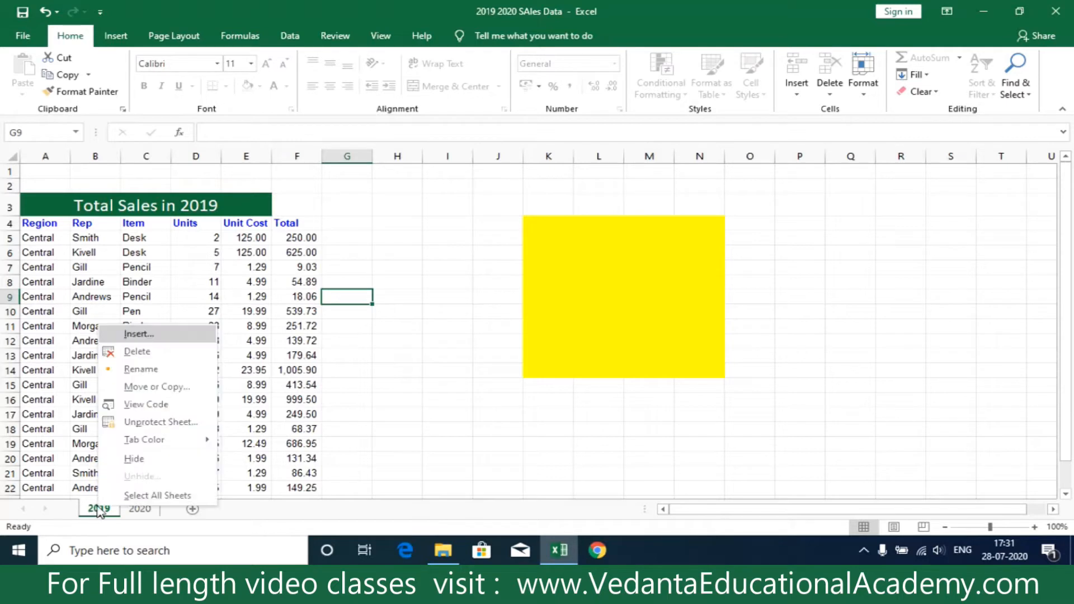
left_click(154, 426)
type("12")
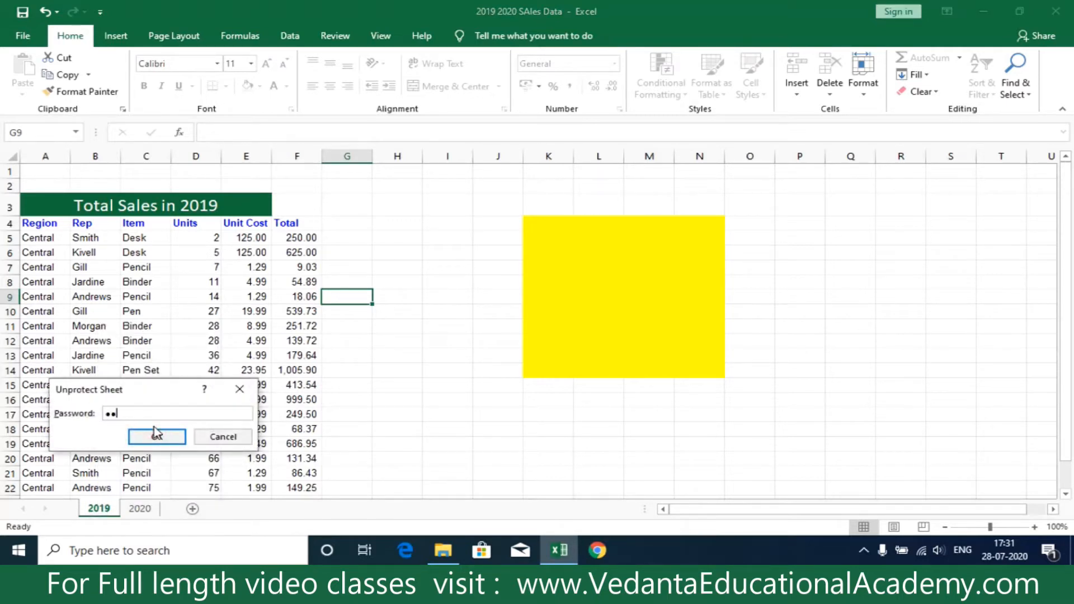
type("34")
left_click(161, 441)
left_click(424, 324)
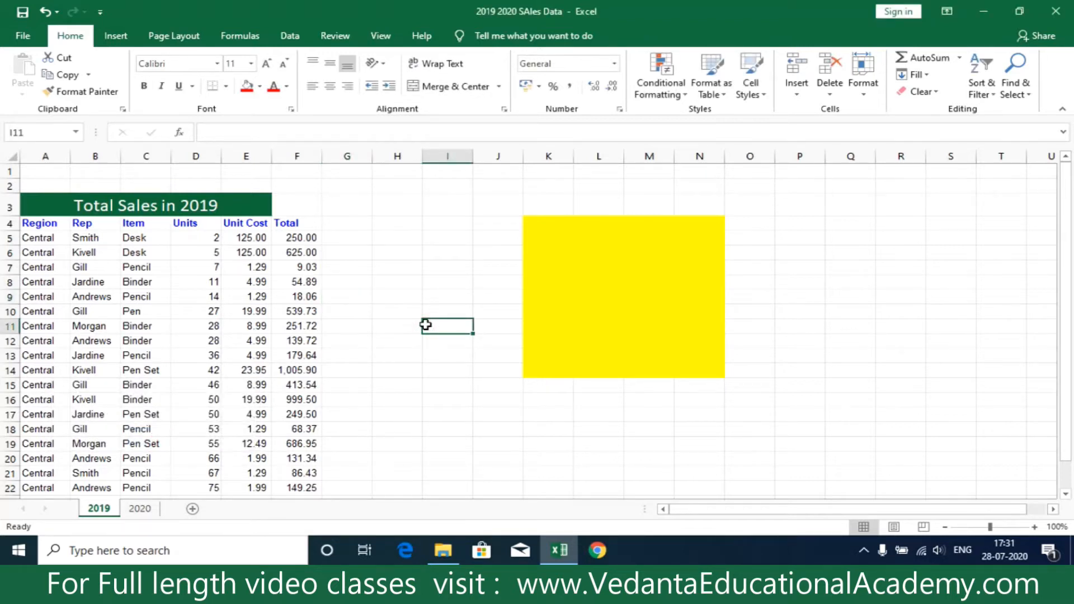
Turn off the Locked protection option for the yellow range K4:N14 and apply the change.
left_click(530, 223)
left_click_drag(530, 223, 694, 373)
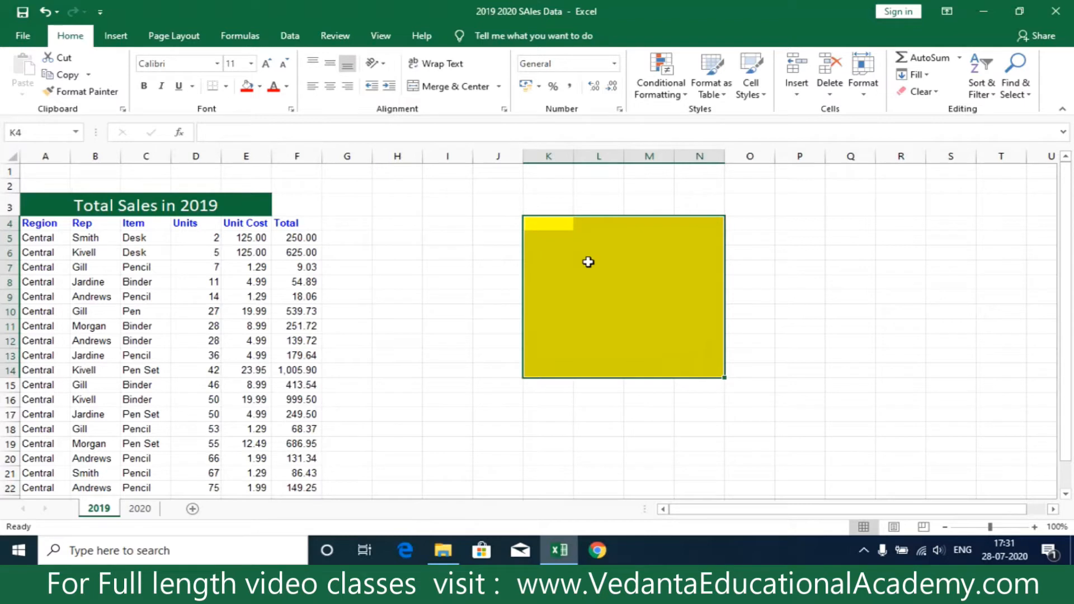
left_click(504, 109)
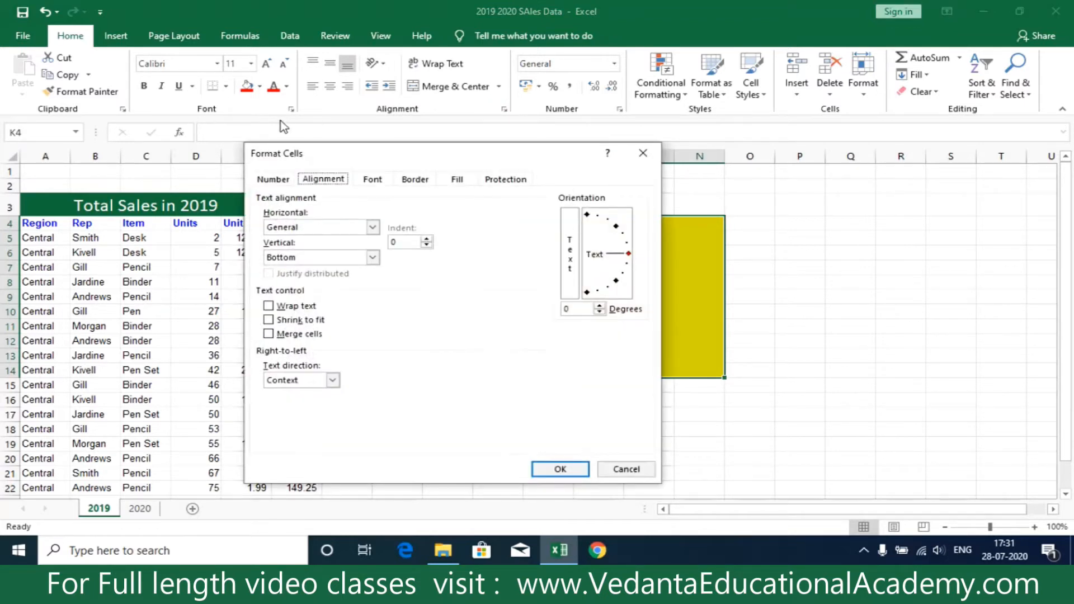
left_click(505, 177)
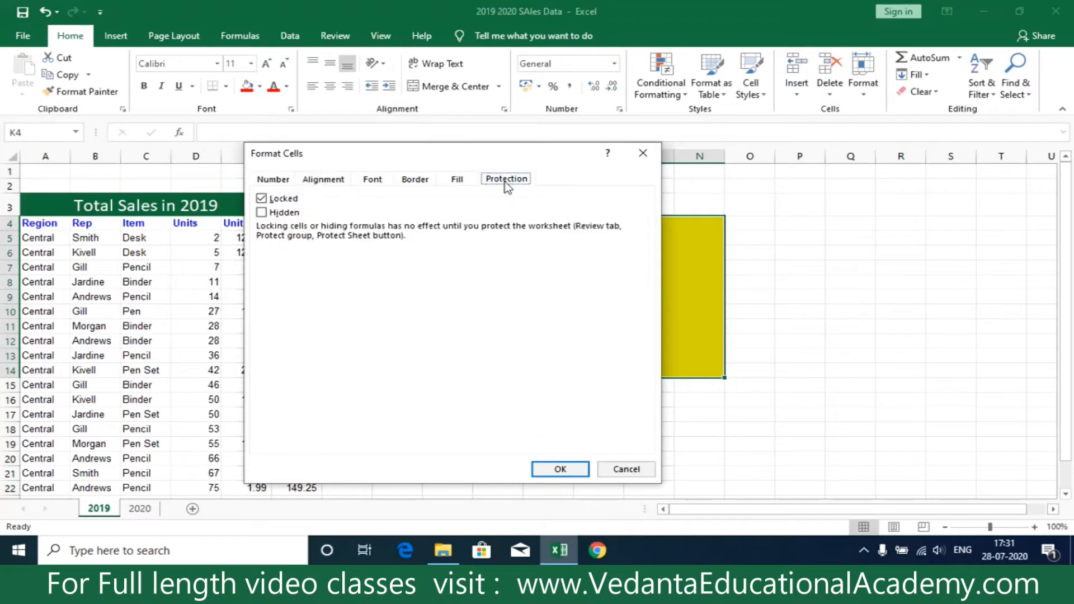
left_click(261, 199)
left_click_drag(546, 155, 385, 198)
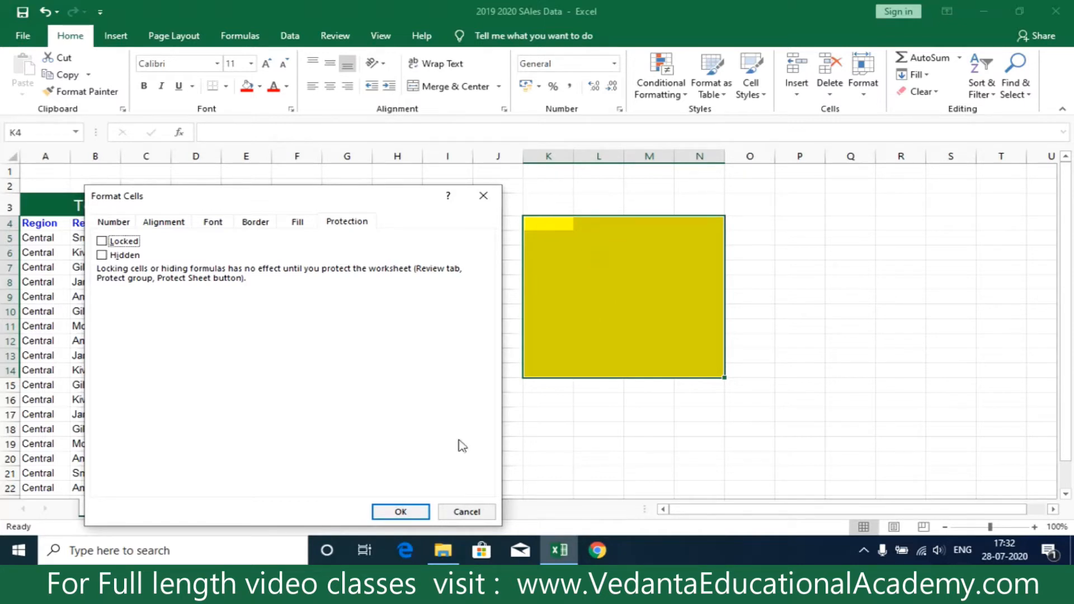
left_click(411, 510)
left_click(430, 325)
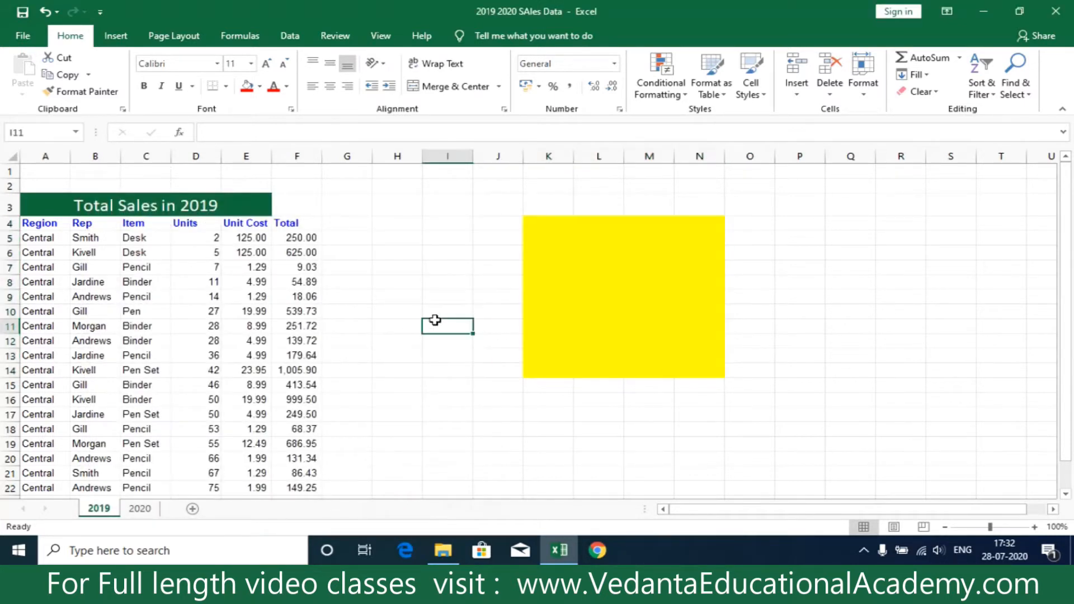
Protect the 2019 sheet with a password, keeping the default user permissions, and confirm the password.
right_click(102, 510)
left_click(137, 421)
type("1234")
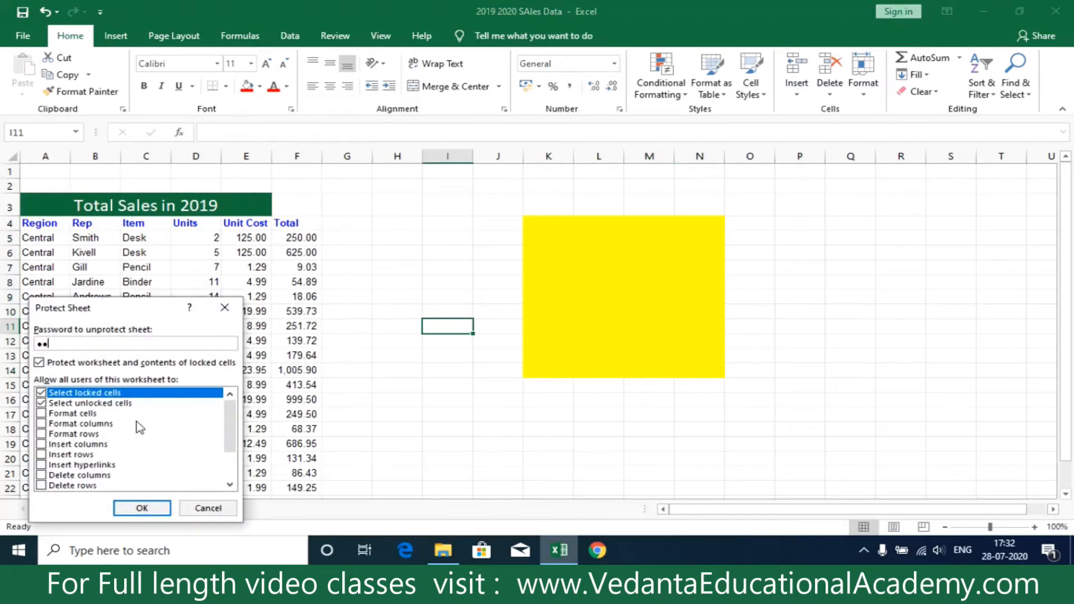
left_click(150, 508)
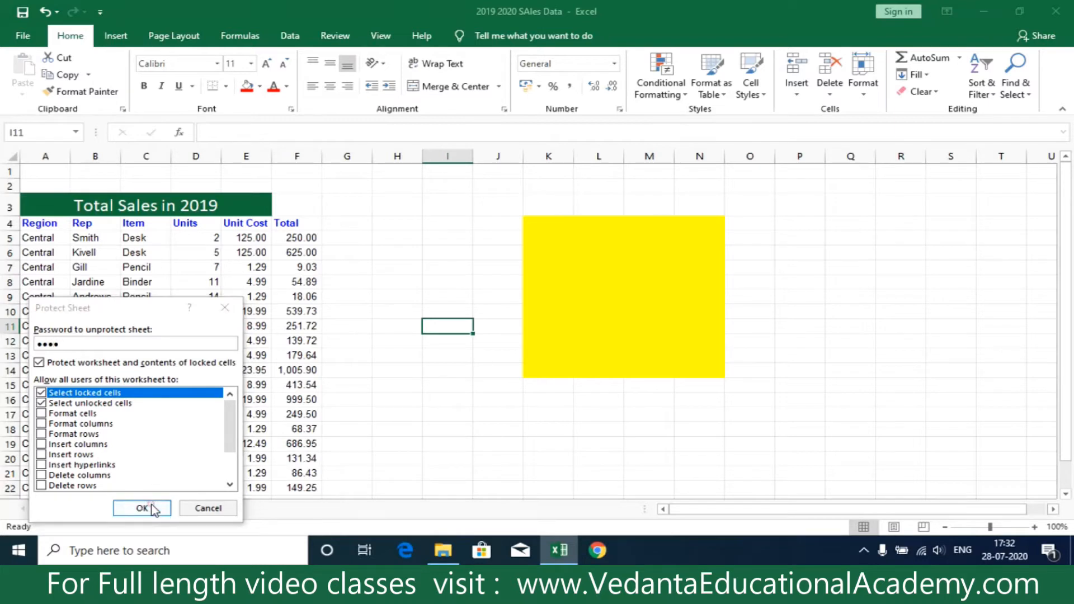
type("1234")
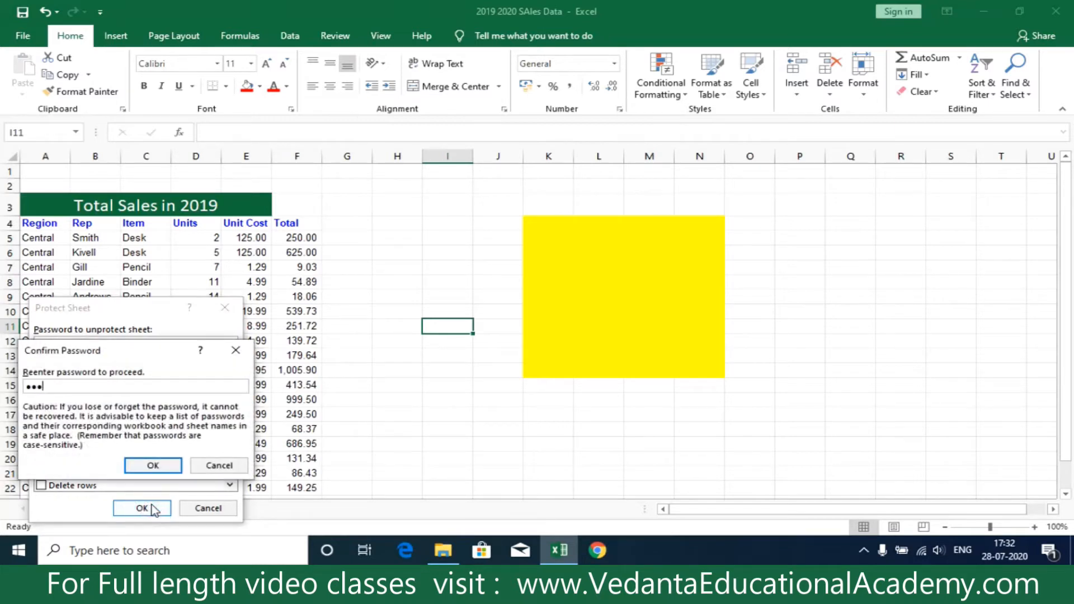
left_click(154, 466)
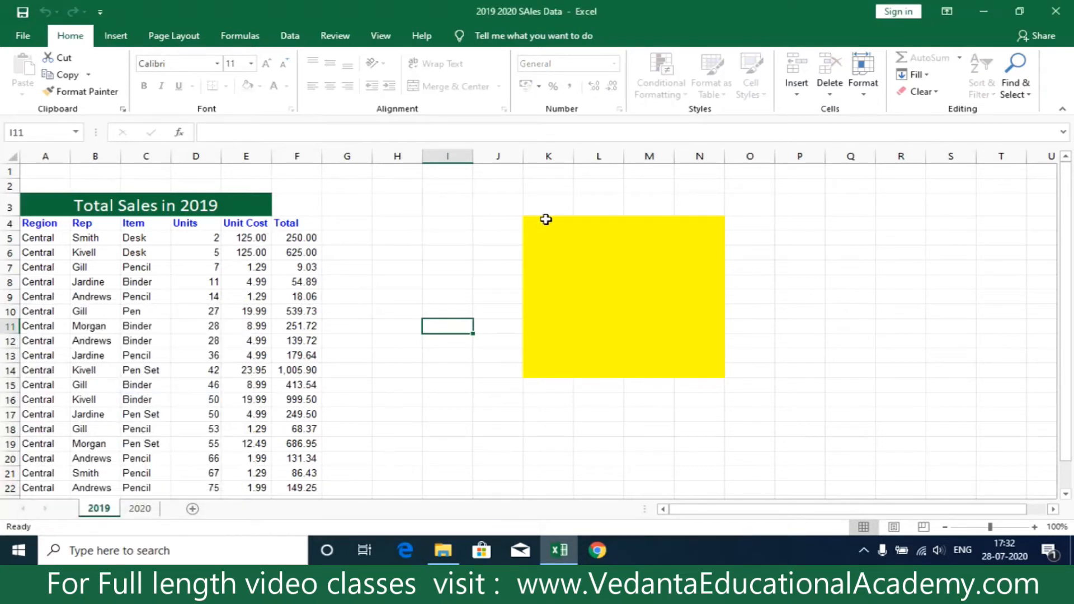
Try to edit cell H5 outside the yellow range and dismiss the resulting message.
left_click_drag(529, 223, 699, 379)
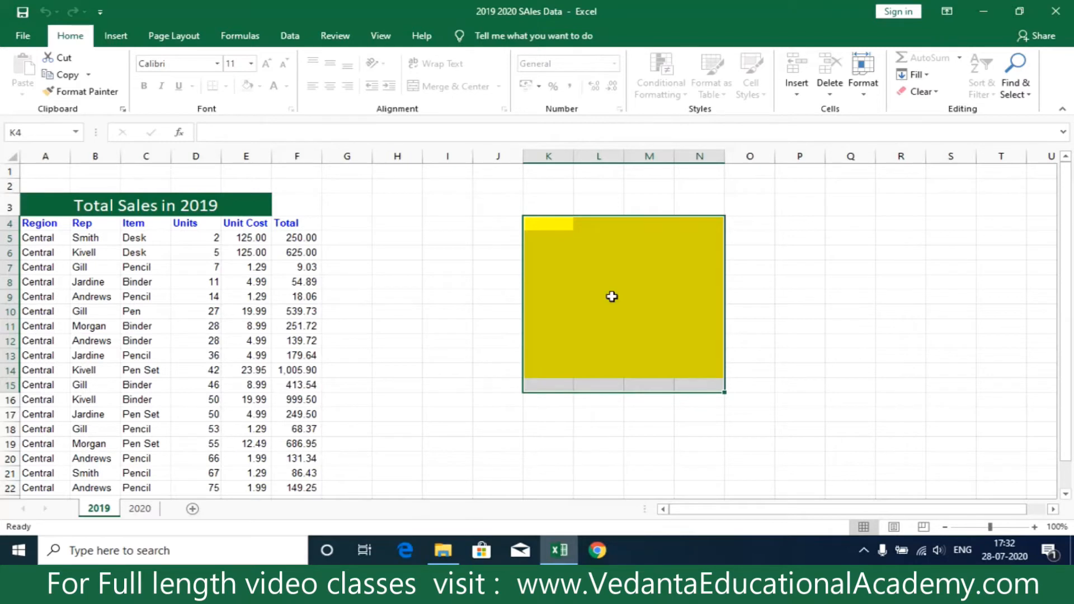
double_click(404, 237)
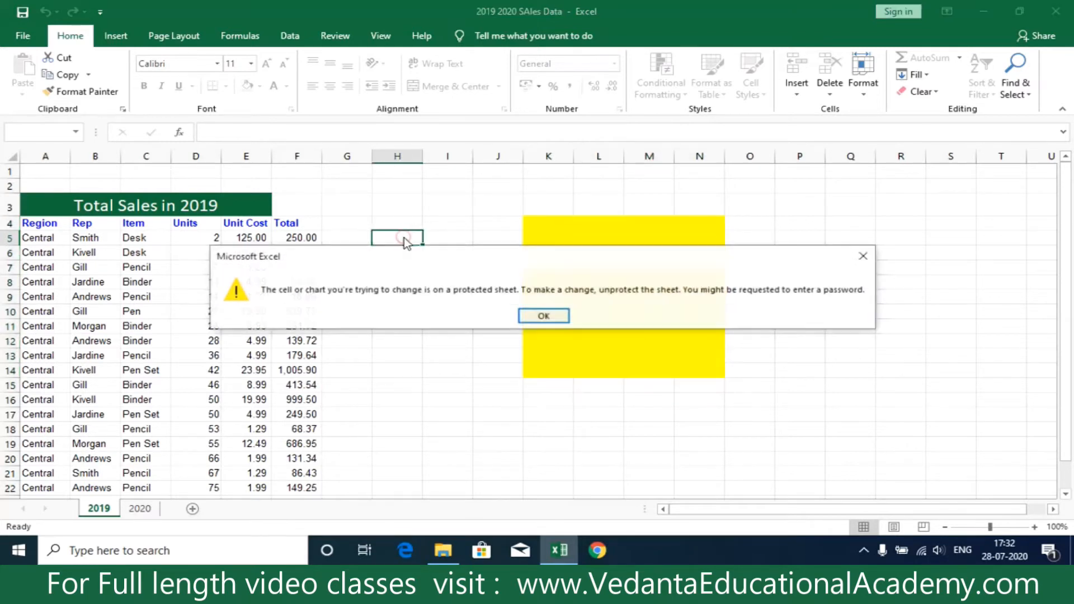
left_click(547, 316)
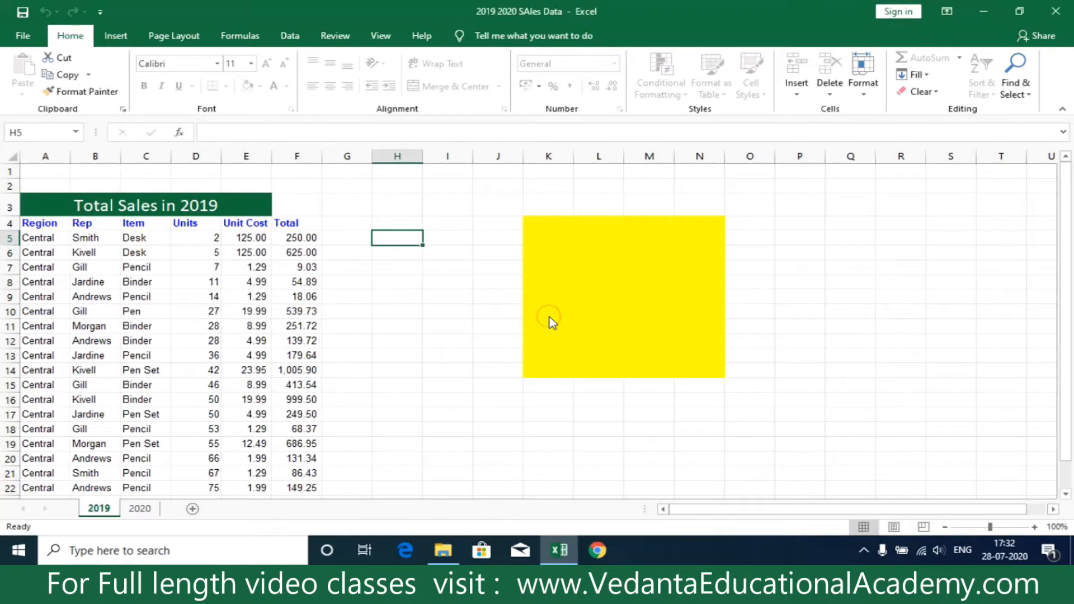
Enter the sample texts aseerdf in K4, asdsad in K11 and sadfsa in L7 within the yellow range.
double_click(540, 225)
type("aseerdf")
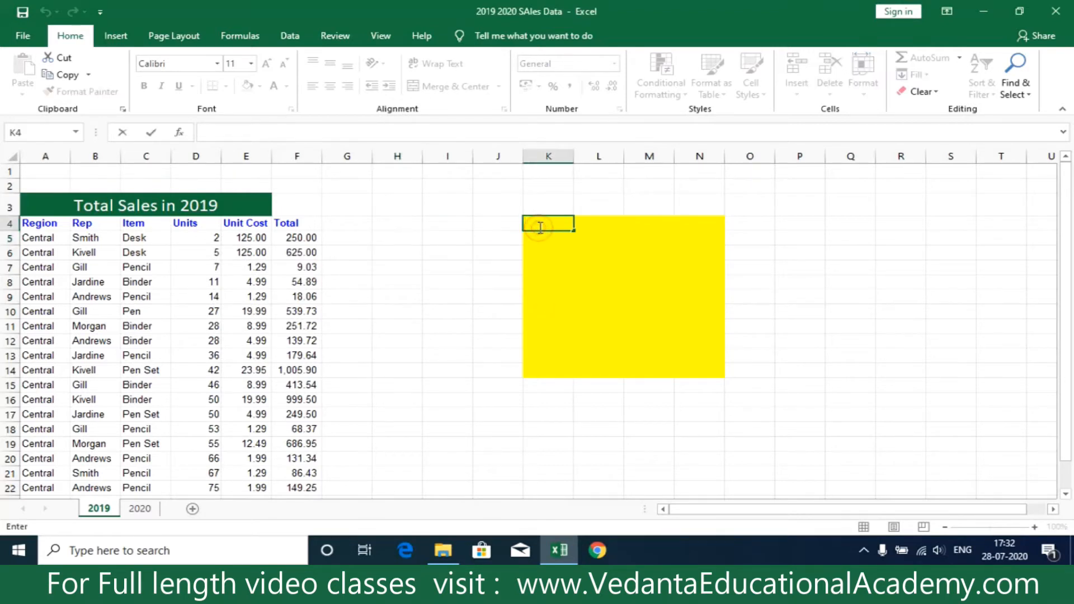
left_click(555, 326)
type("asdsad")
double_click(578, 267)
type("sadfsa")
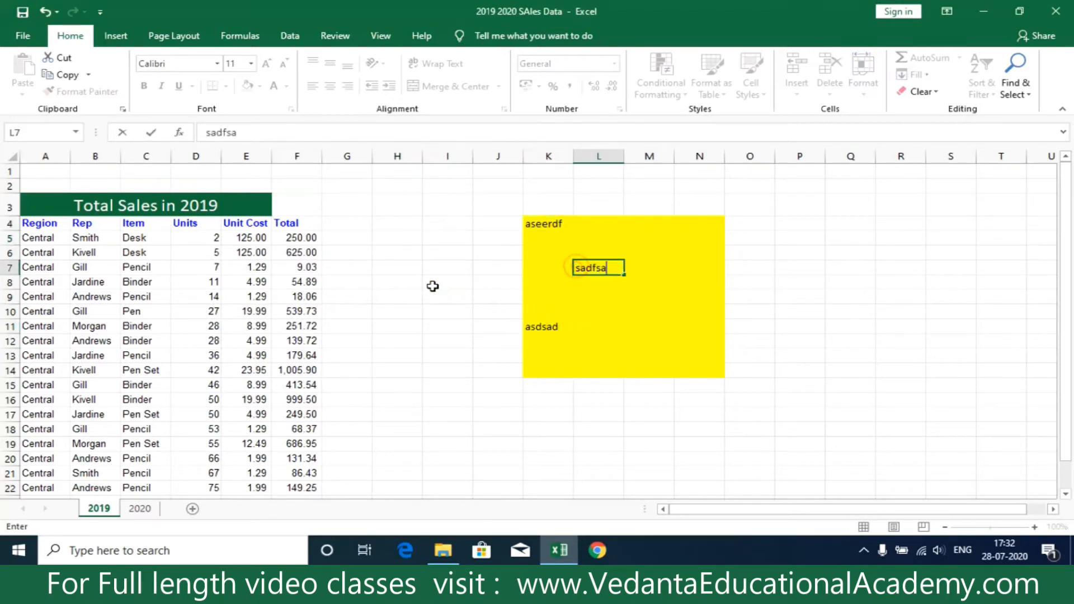
left_click(434, 285)
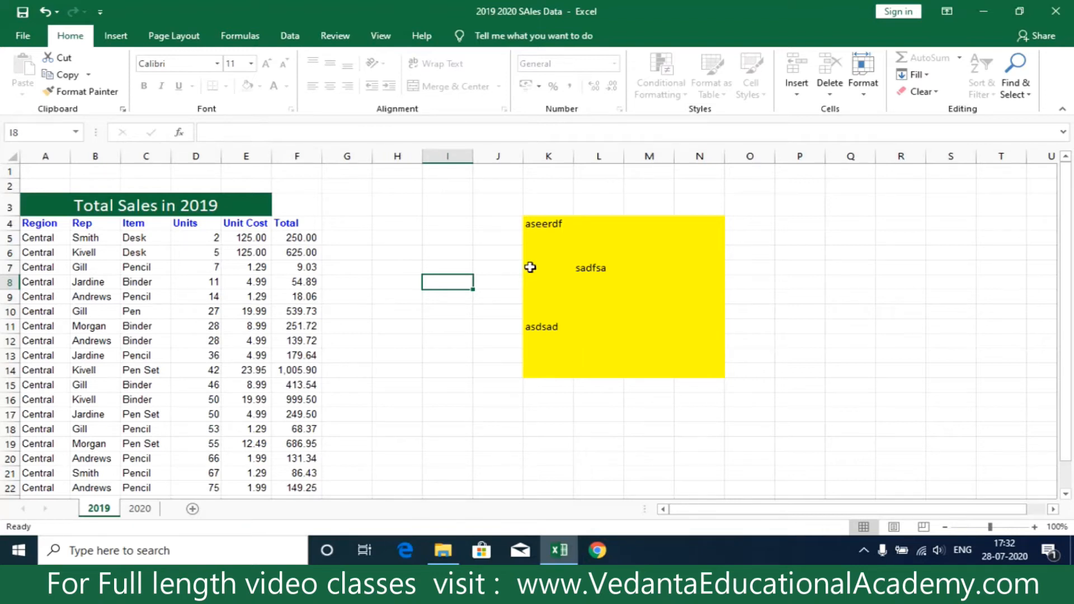
left_click_drag(531, 222, 698, 371)
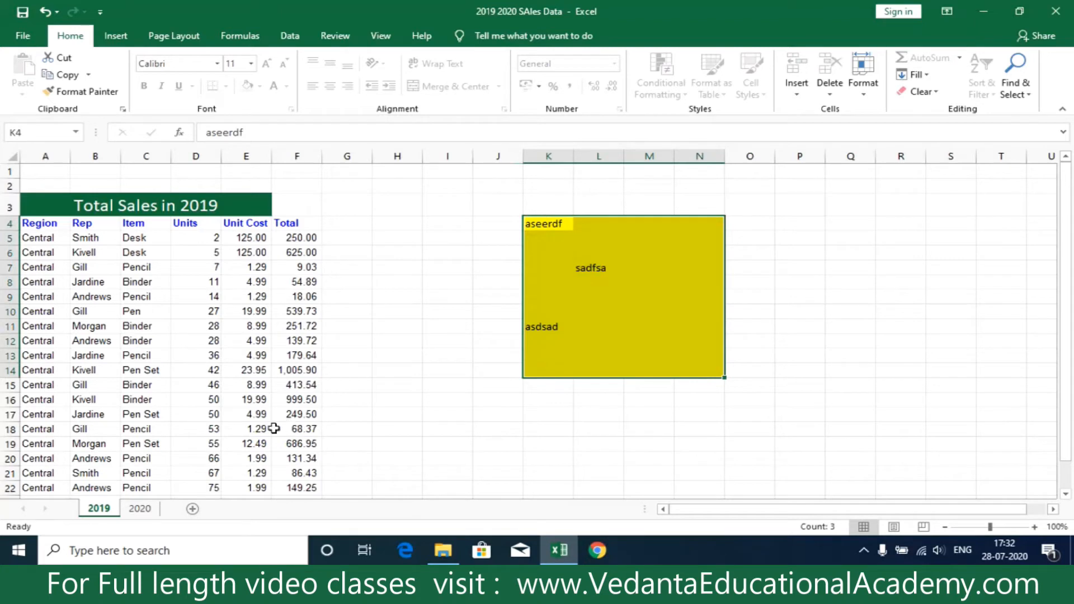
right_click(103, 507)
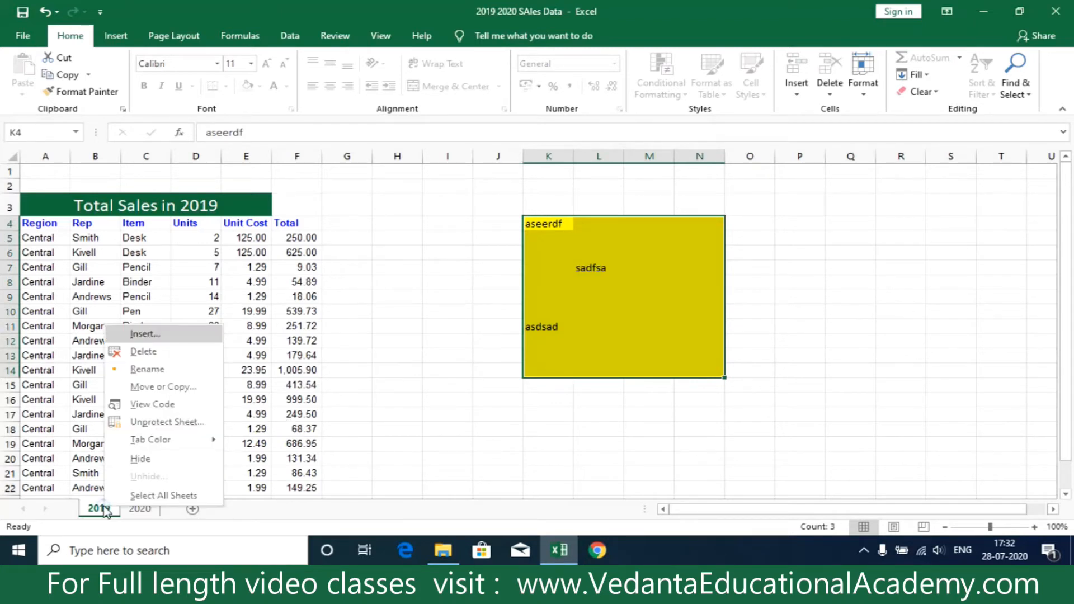
left_click(166, 421)
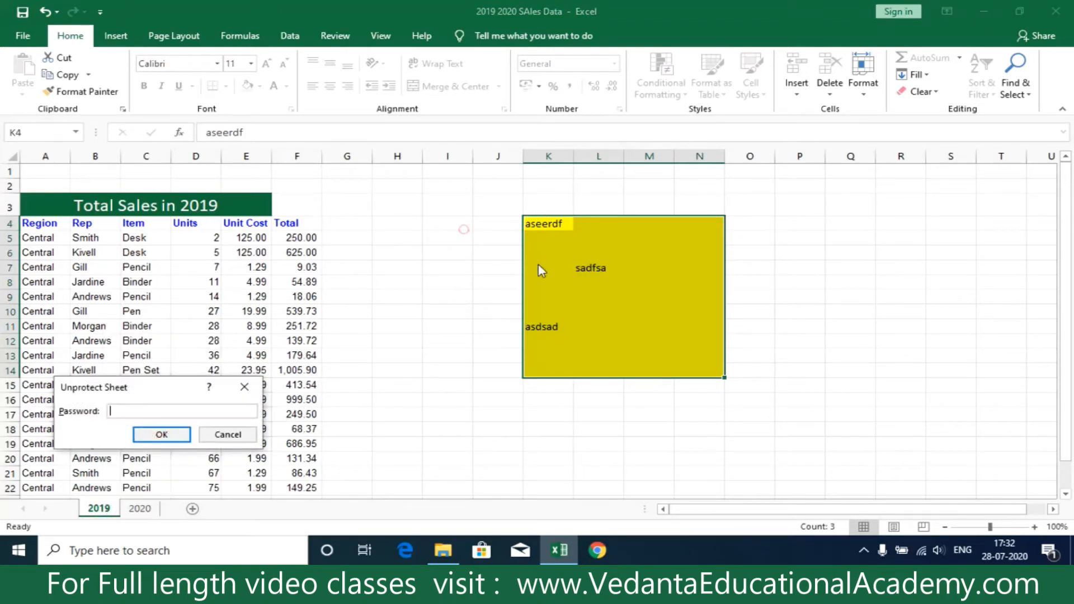
key("Return")
left_click(476, 340)
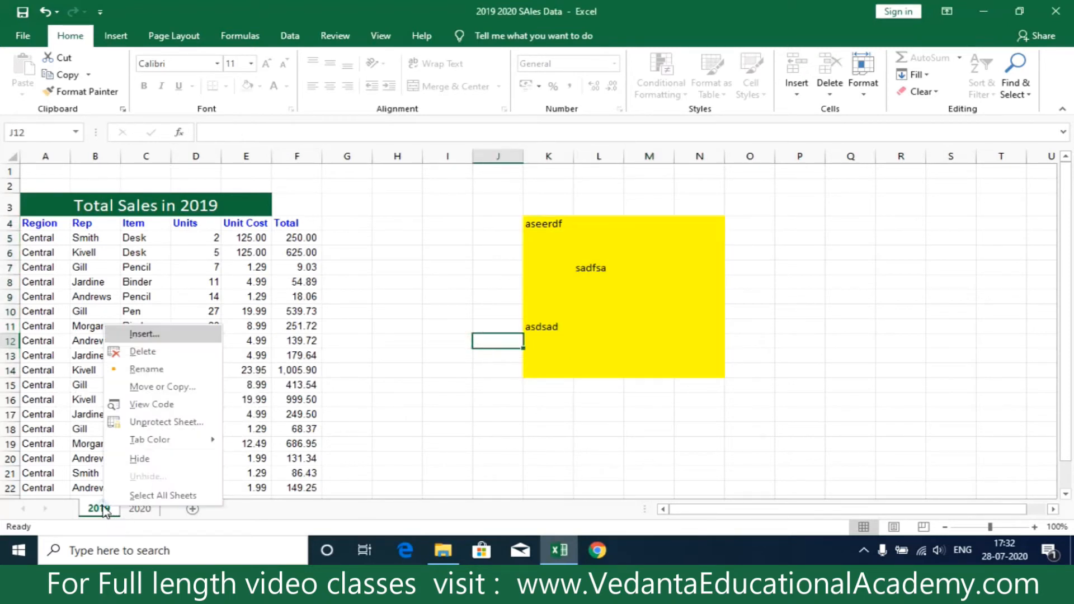
Unprotect the 2019 sheet by entering its protection password.
left_click(165, 423)
type("123")
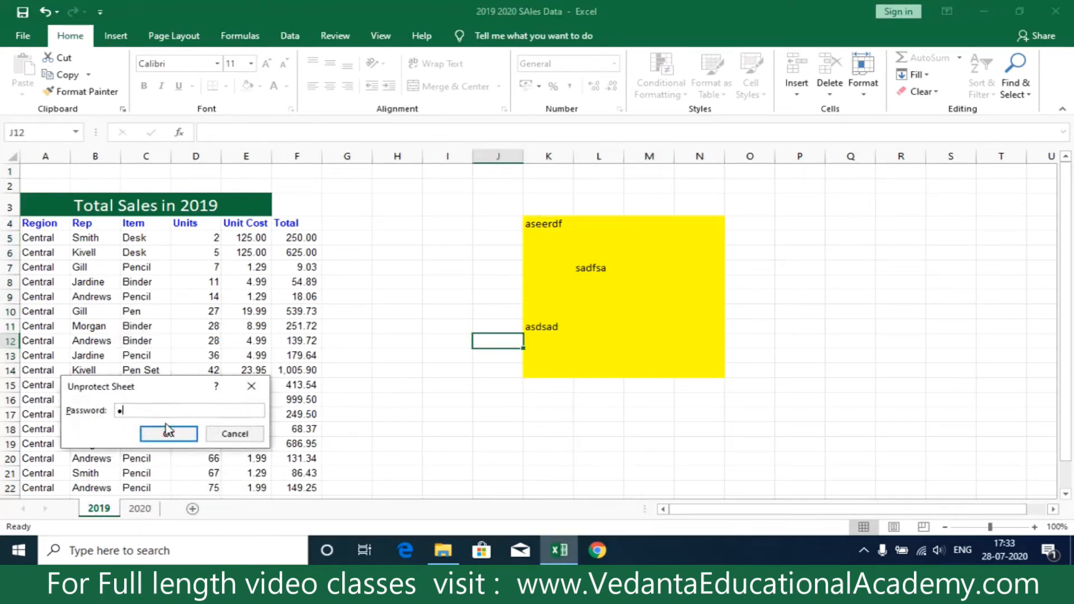
key("Return")
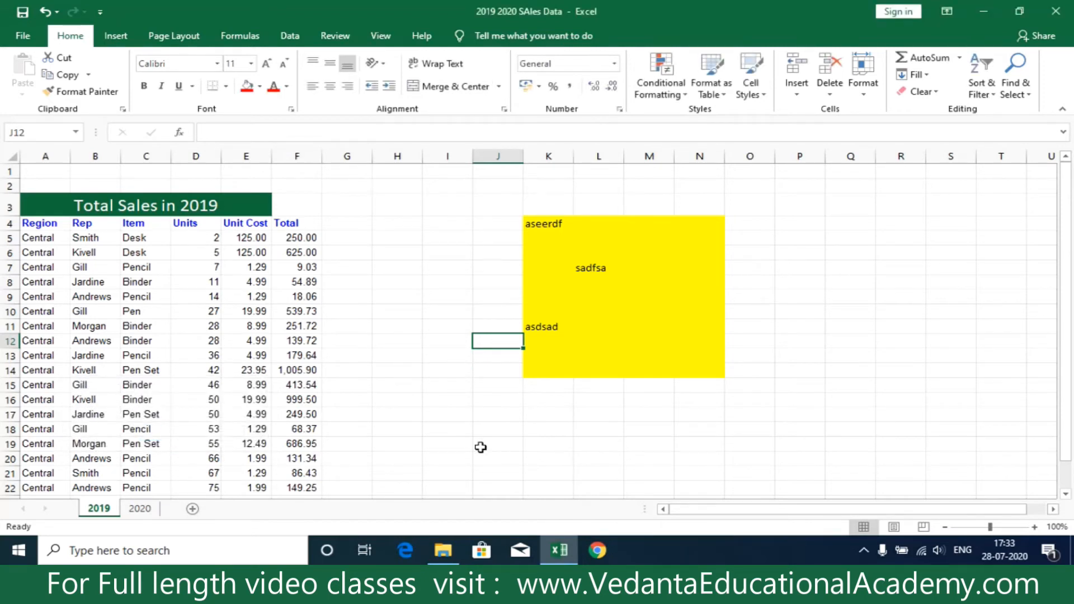
left_click(477, 427)
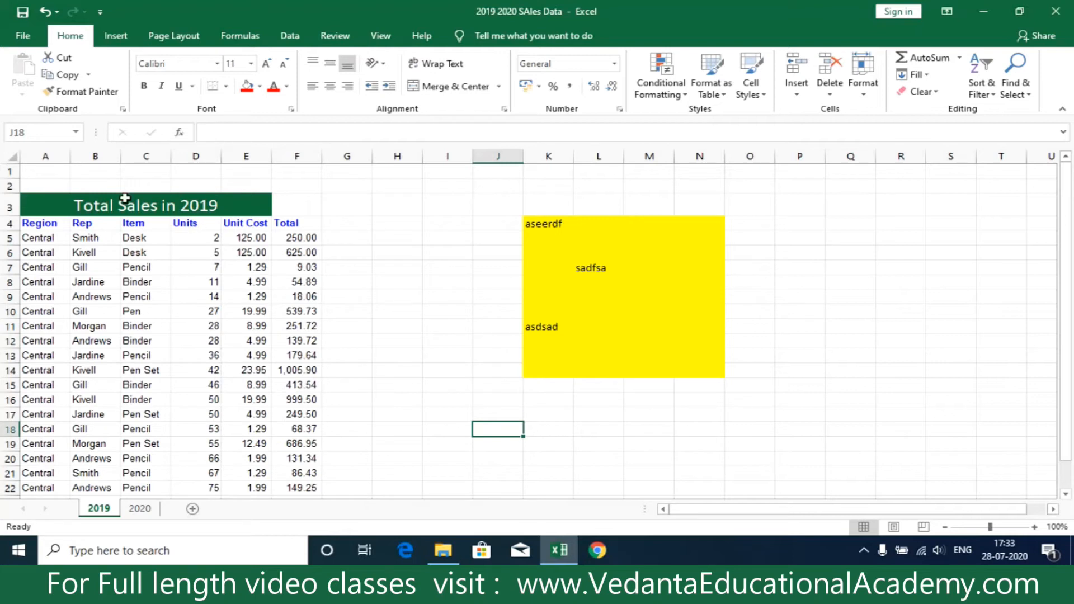
left_click_drag(34, 178, 782, 460)
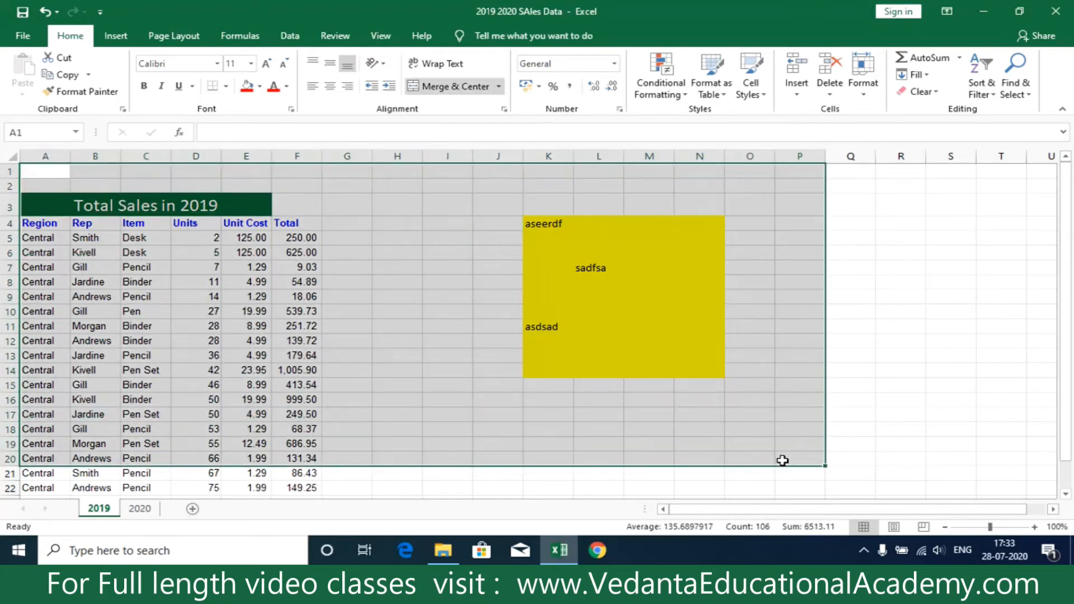
left_click(897, 326)
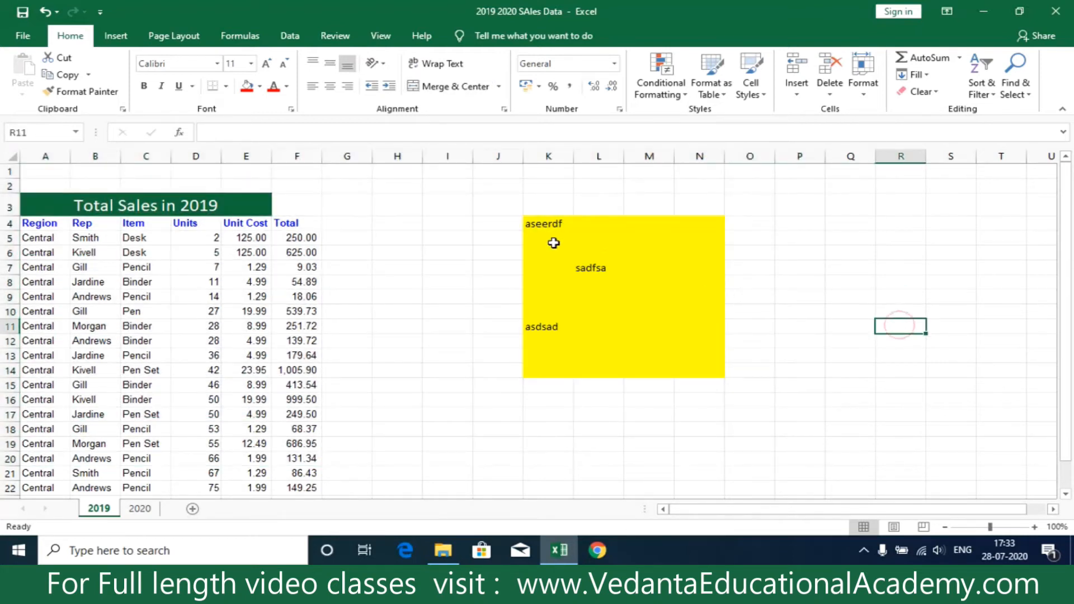
left_click_drag(531, 222, 699, 376)
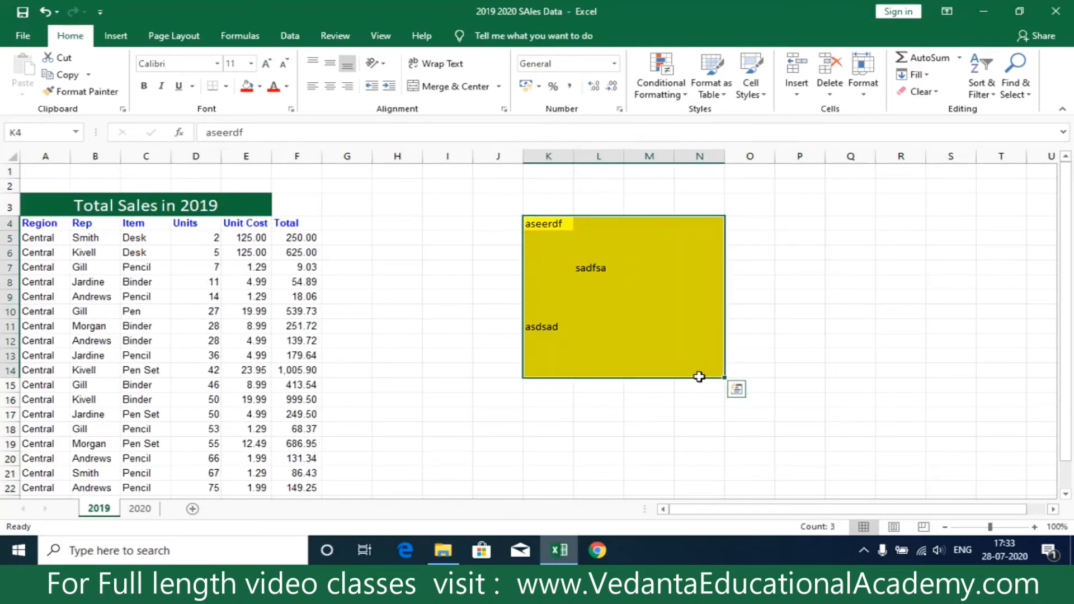
left_click(407, 300)
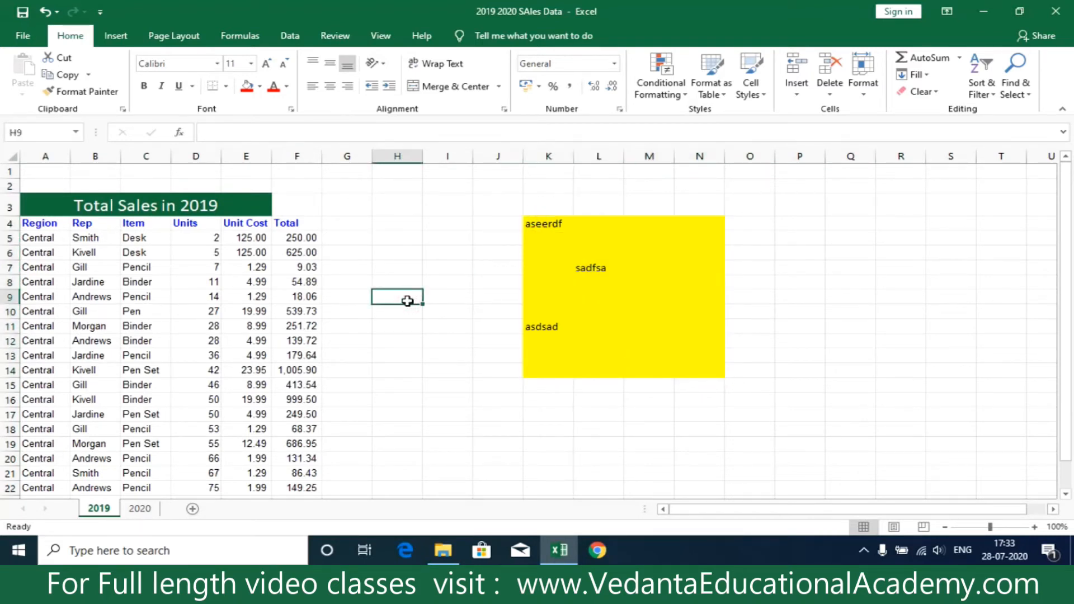
left_click_drag(530, 221, 702, 374)
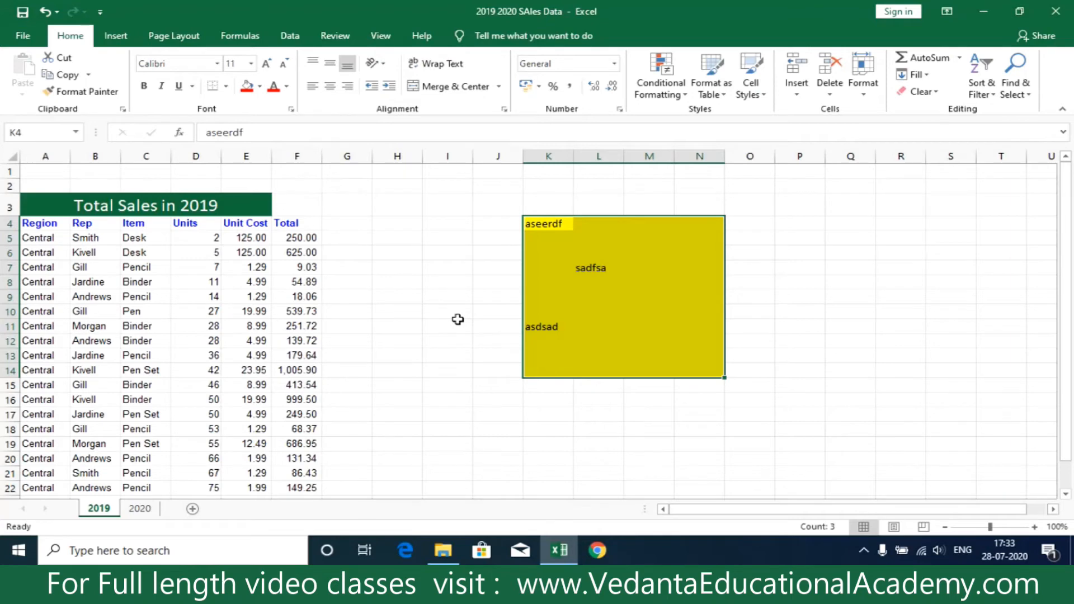
Select all cells of the 2019 sheet, turn off their Locked protection option and apply the change.
left_click(11, 157)
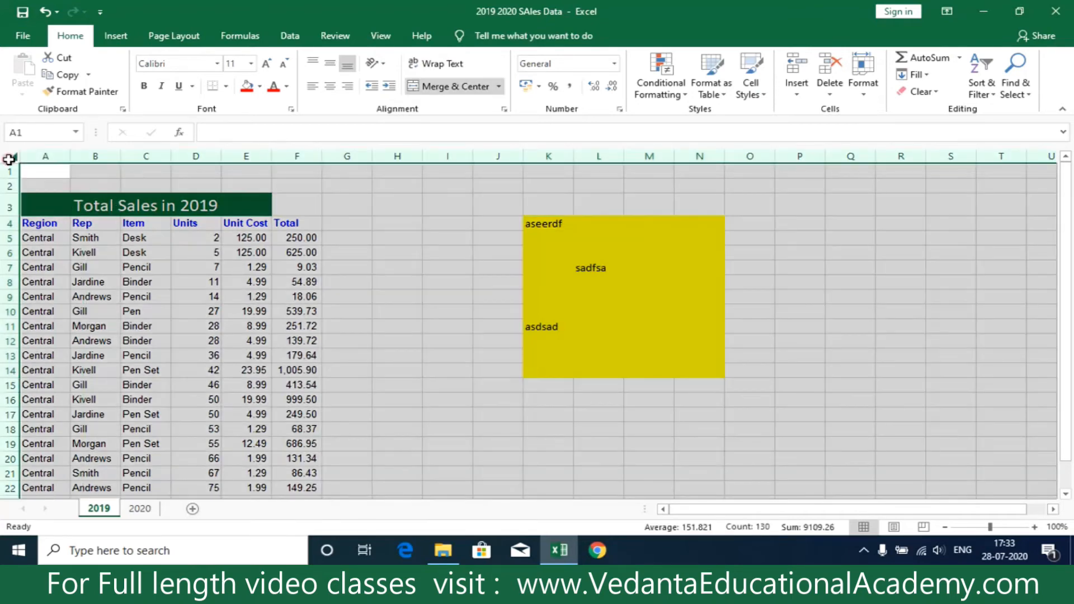
left_click(504, 110)
left_click(347, 222)
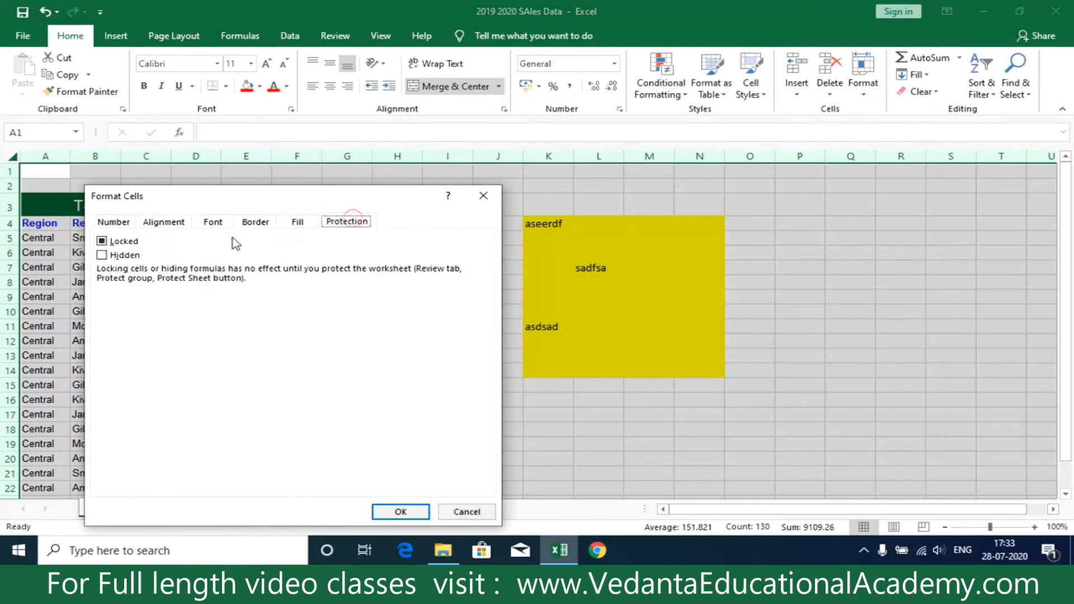
left_click(101, 242)
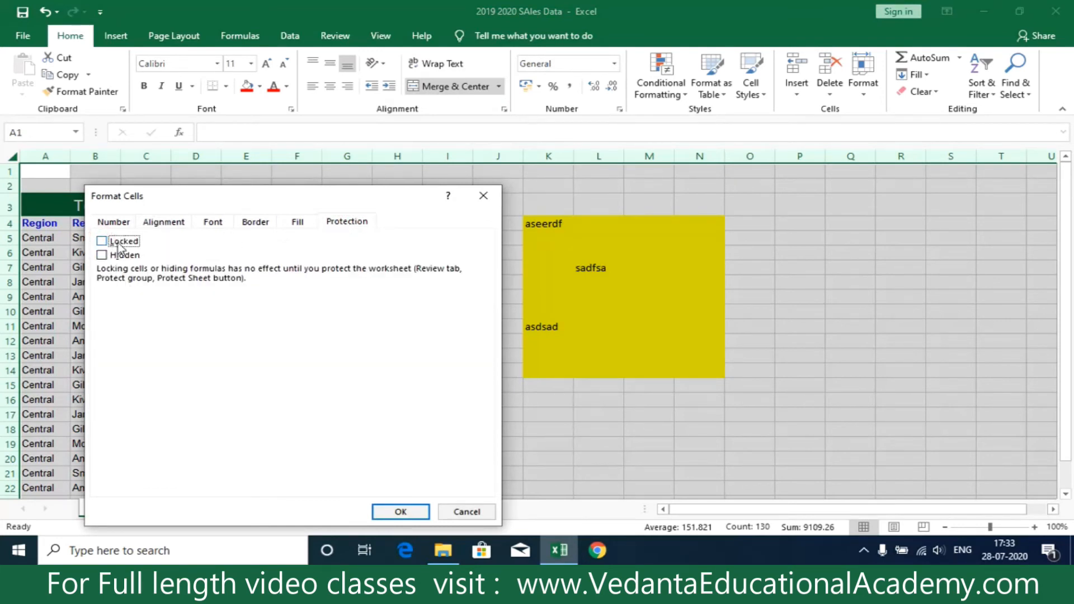
left_click(388, 511)
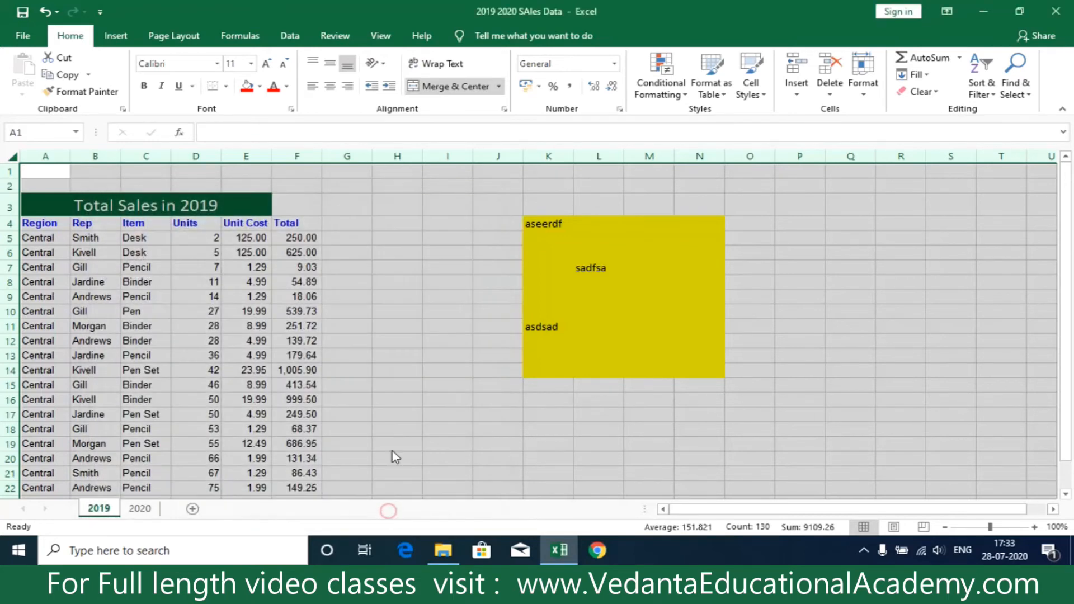
Turn on the Locked protection option for only the yellow range K4:N14 and apply the change.
left_click(444, 308)
left_click_drag(537, 223, 692, 372)
left_click(504, 109)
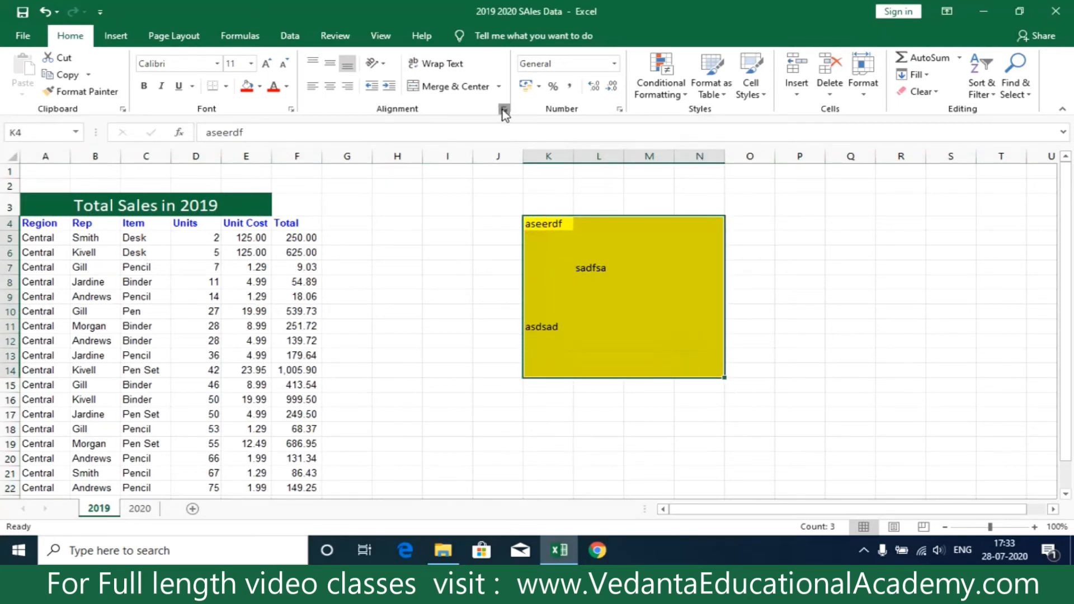
left_click(346, 222)
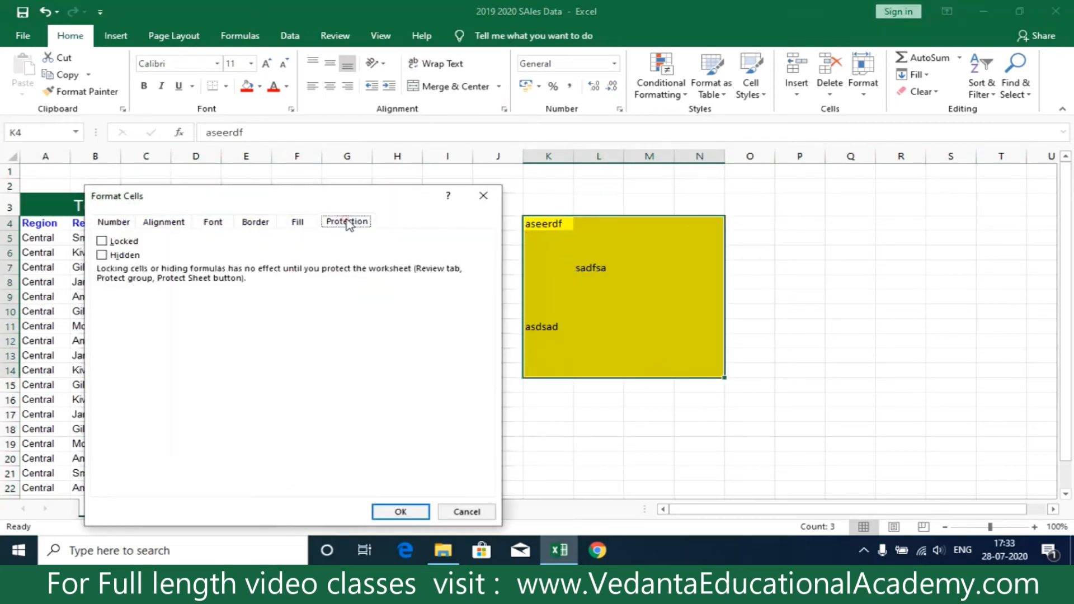
left_click(101, 240)
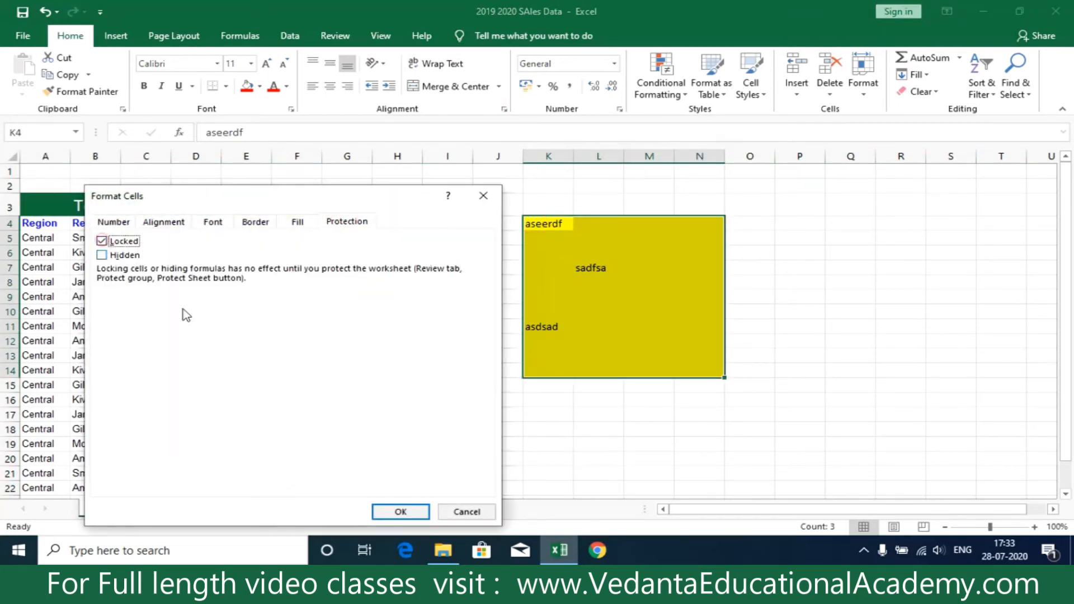
left_click(401, 511)
Check the Locked protection setting of cell G4 outside the yellow range and close the dialog without changes.
left_click(414, 276)
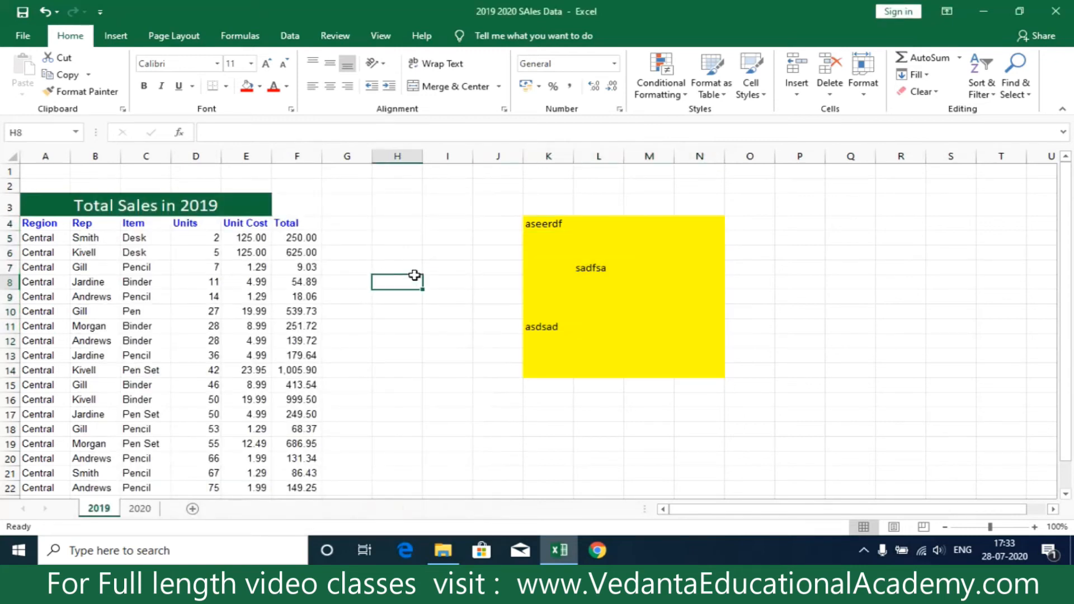
left_click(347, 227)
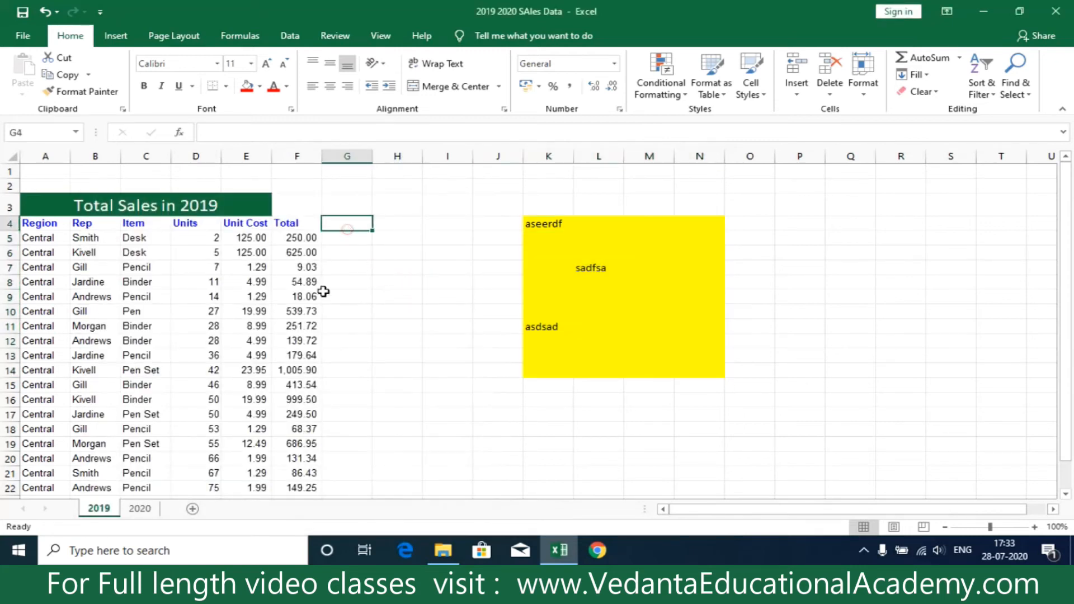
left_click(504, 108)
left_click(346, 221)
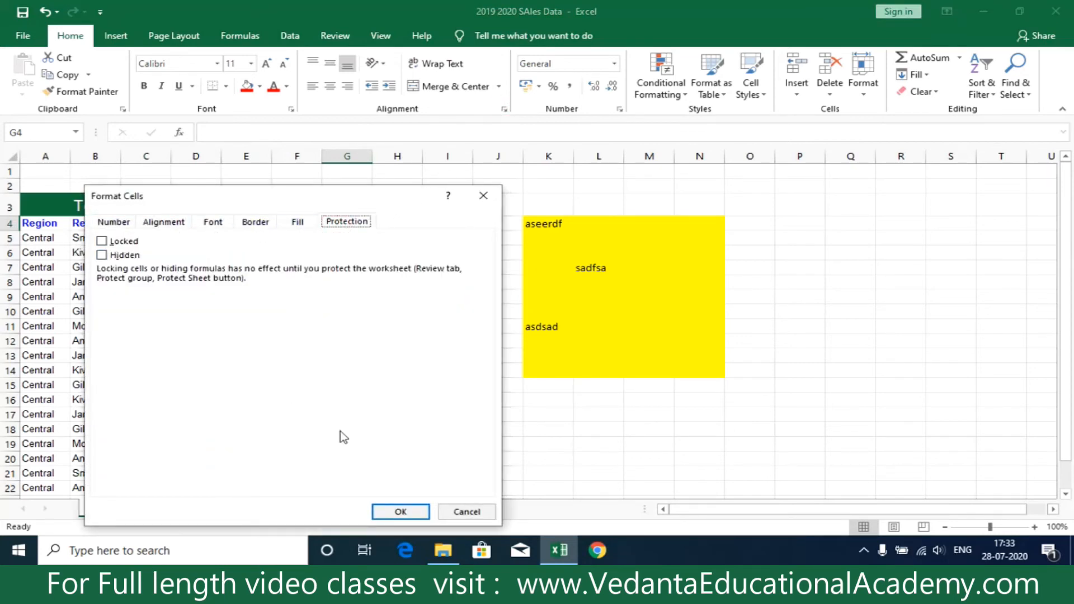
left_click(466, 511)
Check the Locked protection setting of cell L8 inside the yellow range and close the dialog without changes.
left_click(591, 281)
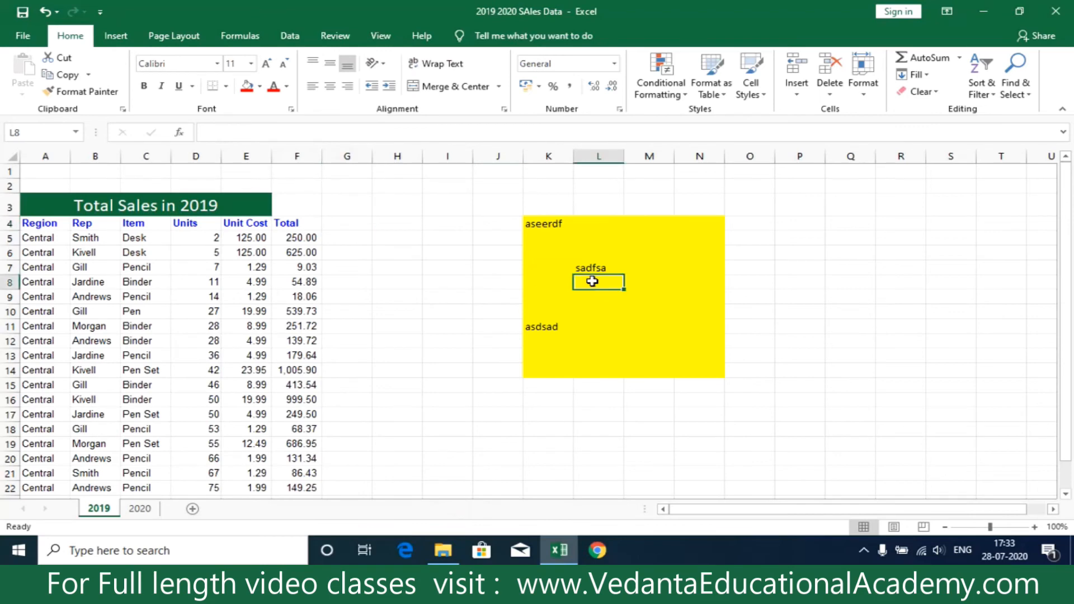
left_click(503, 109)
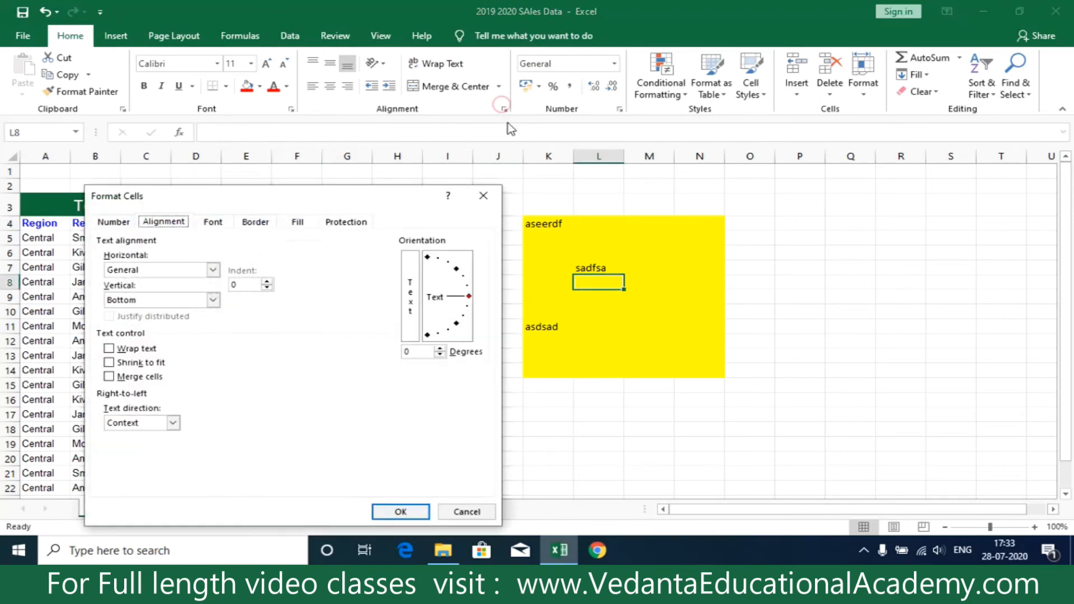
left_click(348, 223)
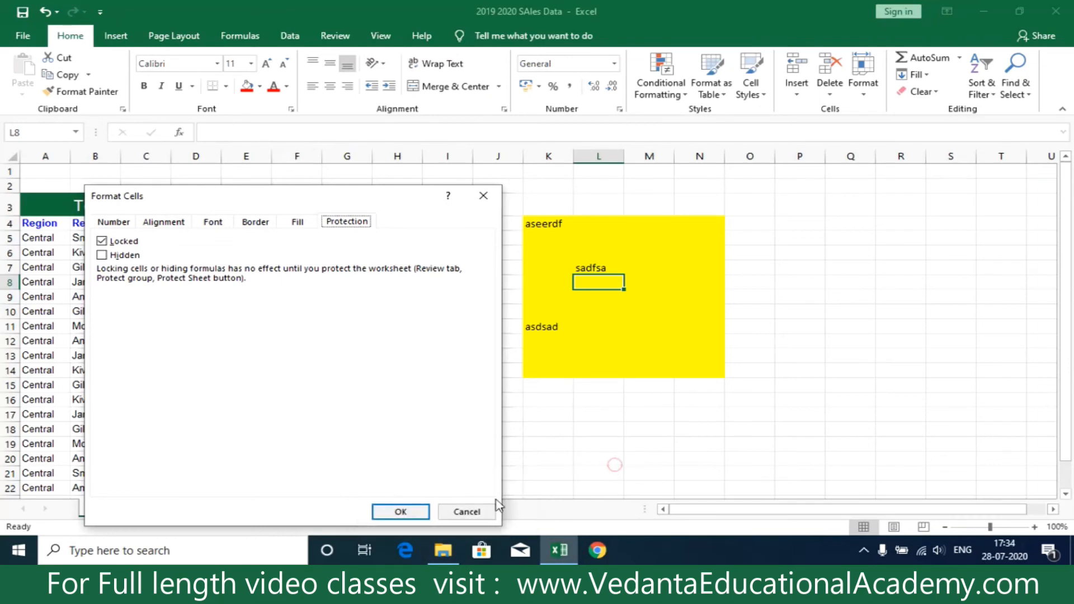
left_click(464, 510)
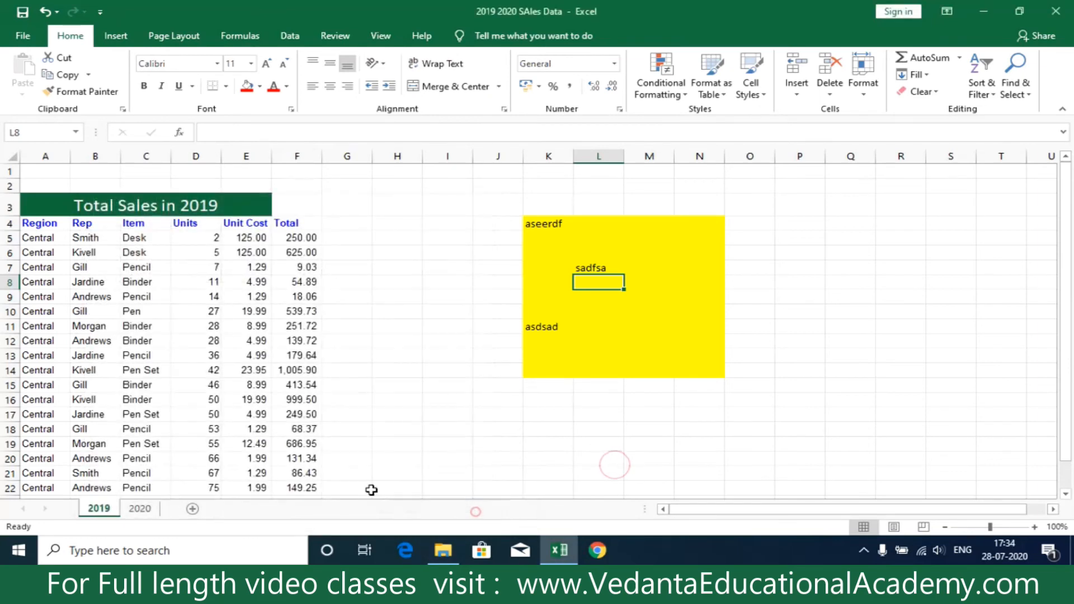
Protect the 2019 sheet with a password, keeping the default user permissions, and re-enter the password to confirm.
right_click(96, 510)
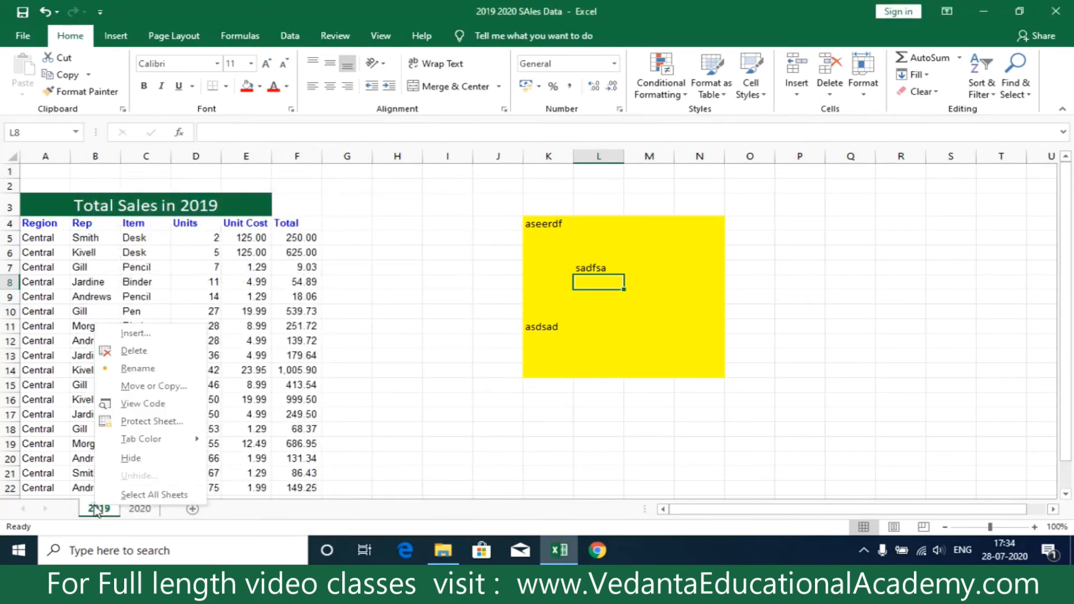
left_click(141, 422)
type("1234")
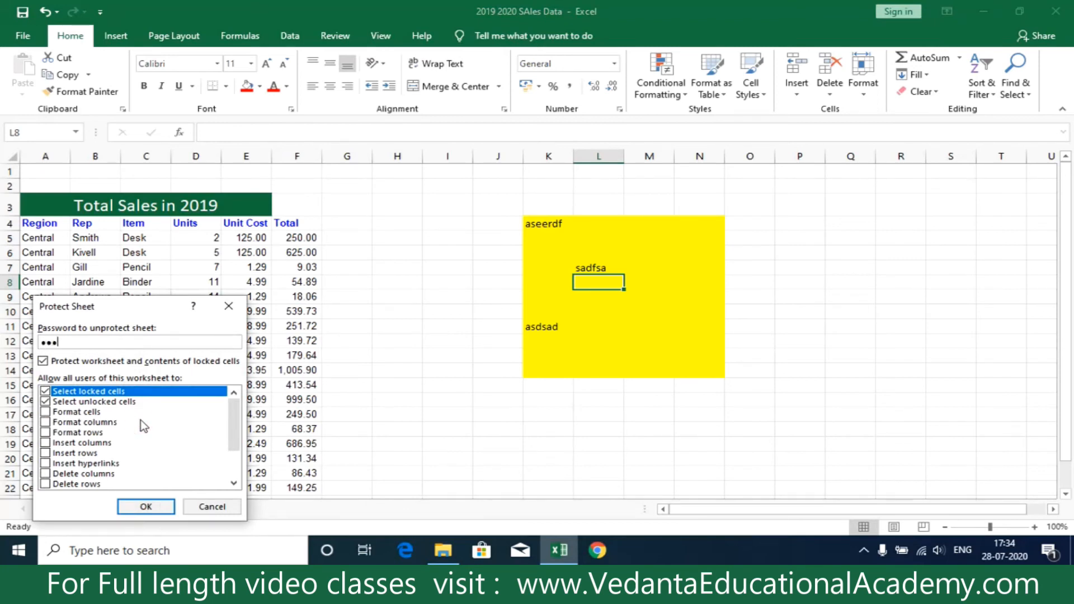
left_click(151, 506)
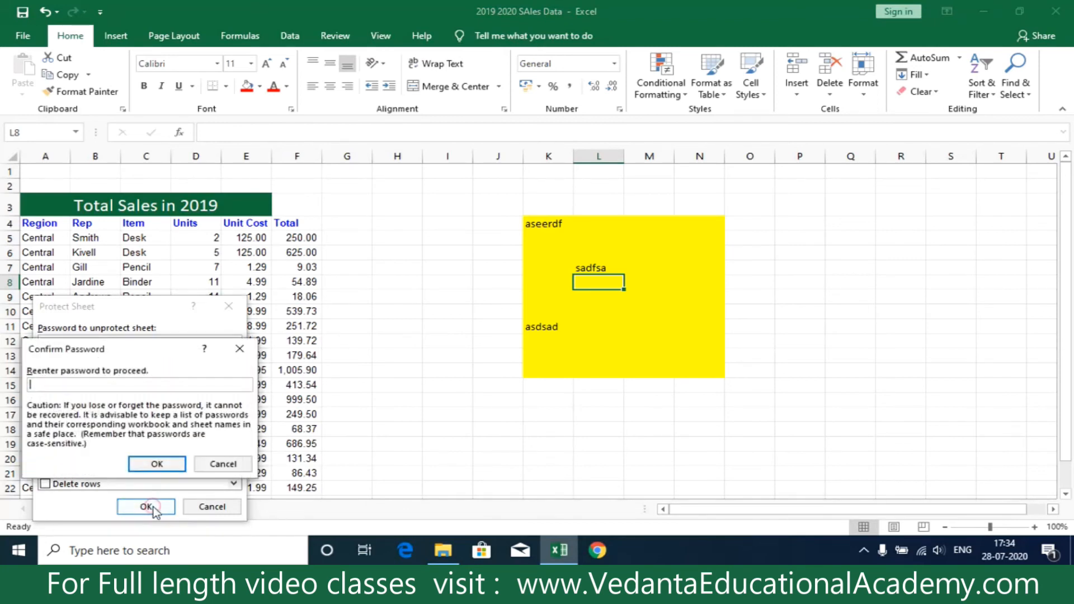
type("1234")
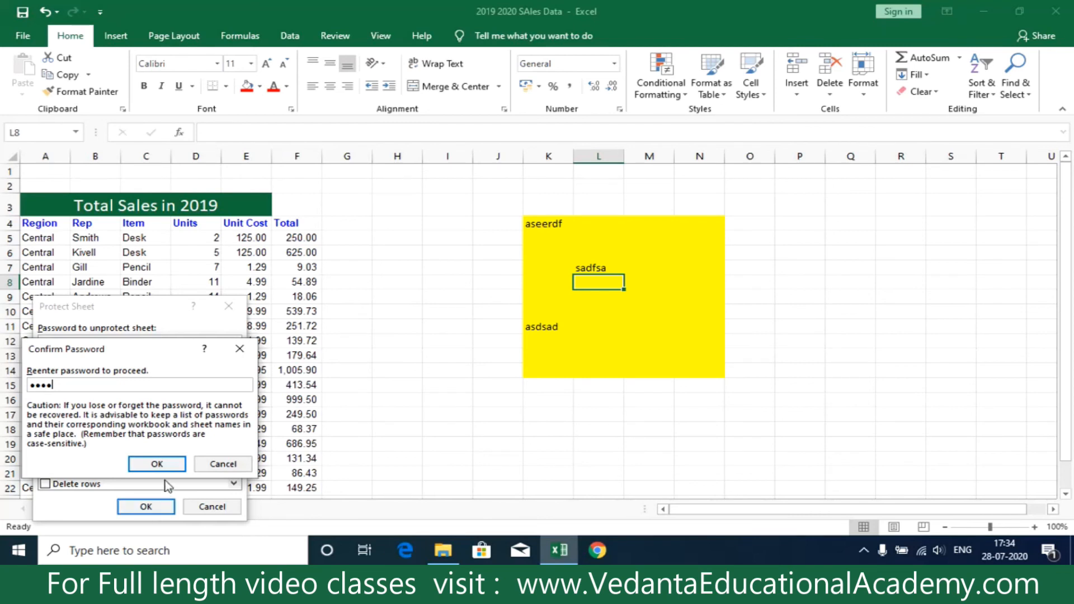
left_click(157, 465)
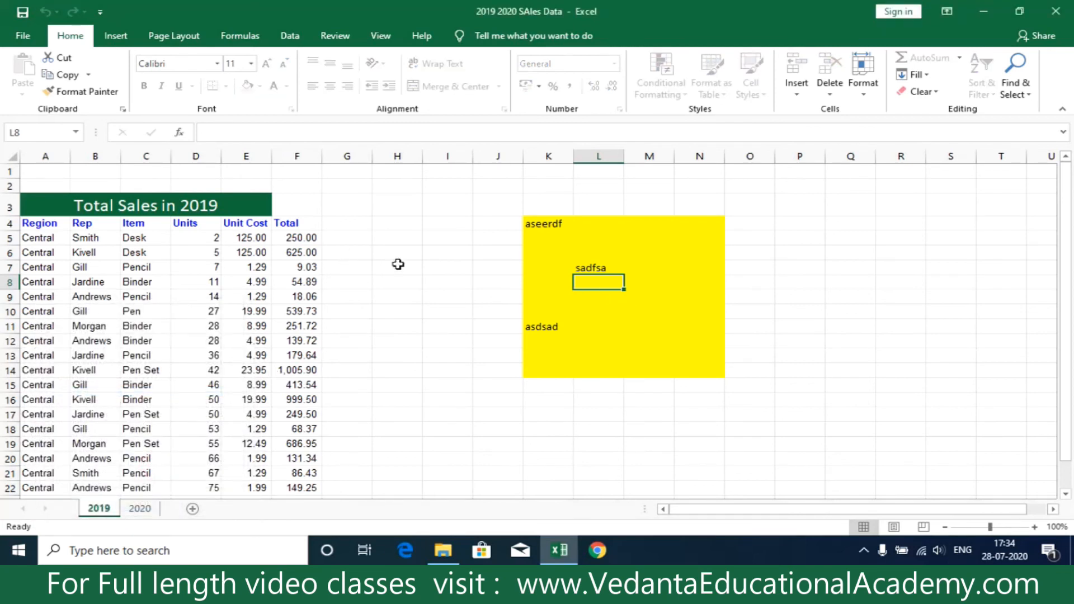
Test access to the sales table by opening F5 for editing and selecting other cells, including C21 and E12.
double_click(296, 241)
left_click(185, 227)
scroll(185, 228, "down", 4)
left_click(164, 295)
scroll(306, 347, "up", 4)
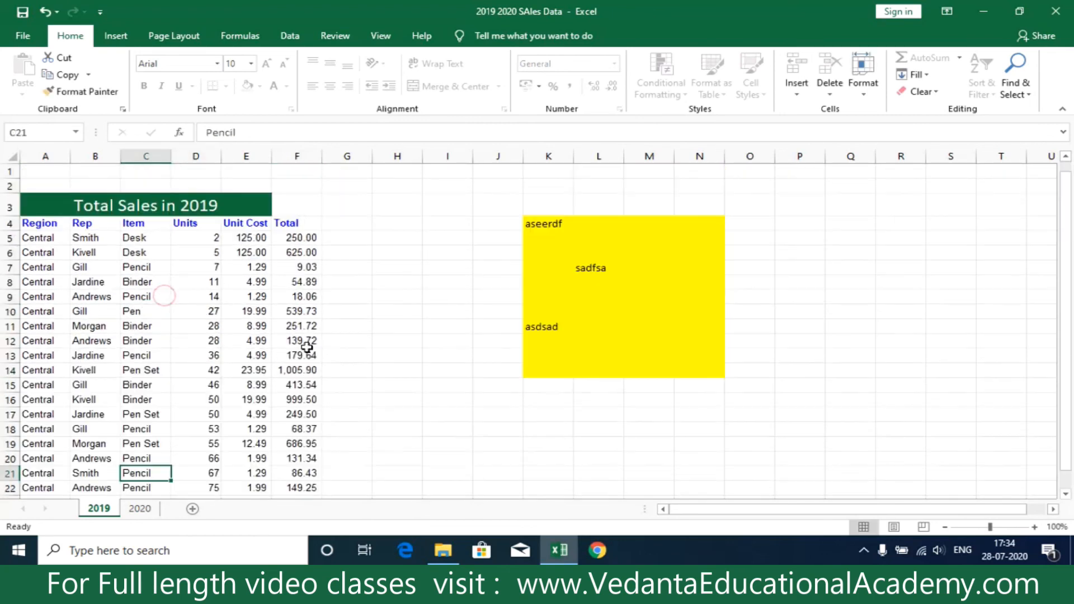
left_click(189, 251)
left_click(232, 341)
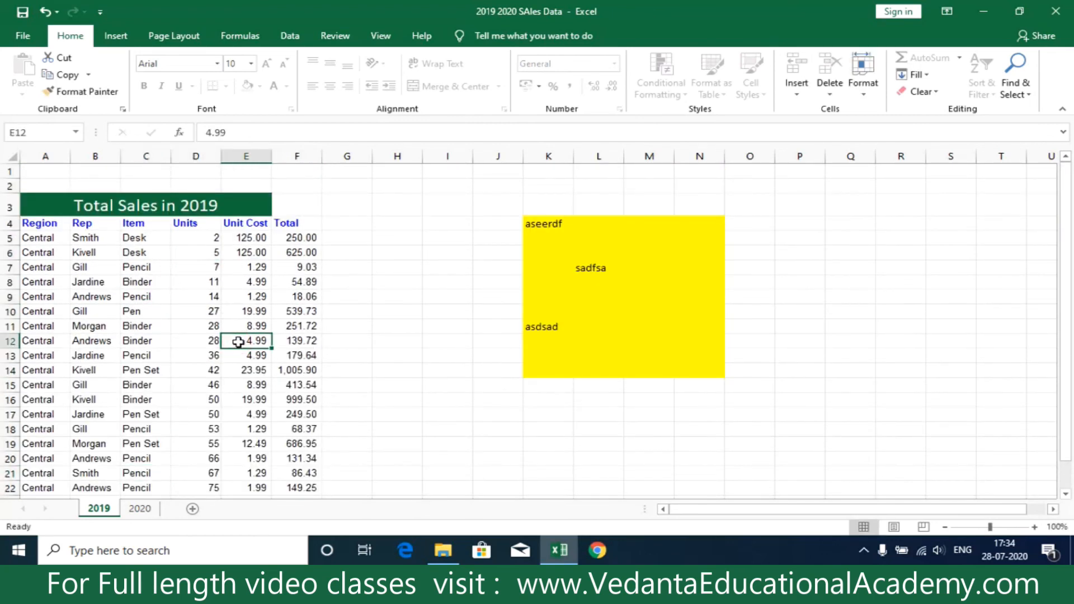
Try to edit cell L7 inside the yellow range and dismiss the resulting message.
left_click(613, 267)
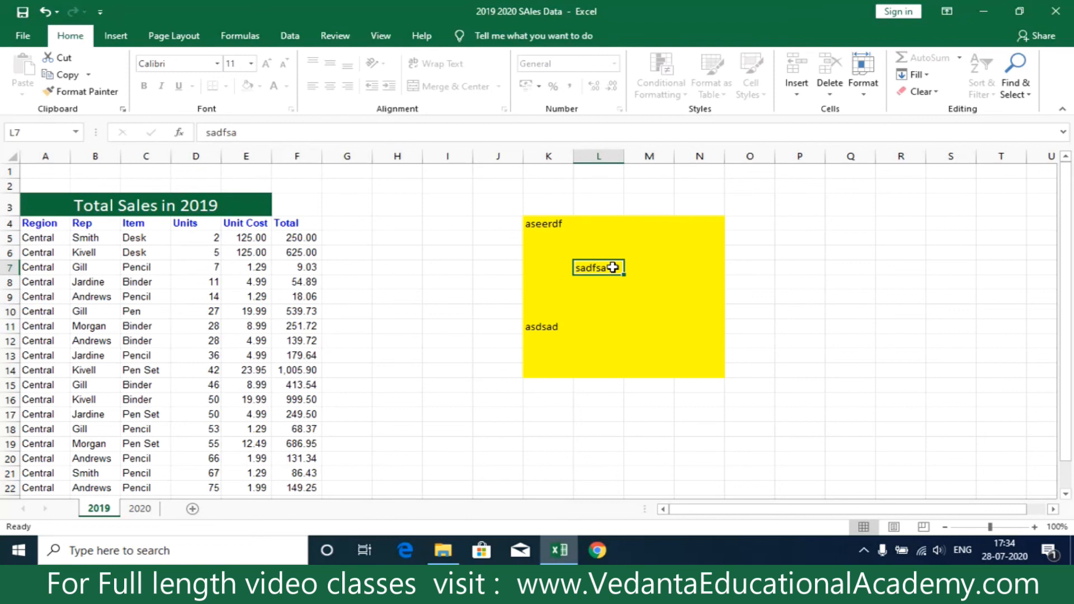
double_click(613, 267)
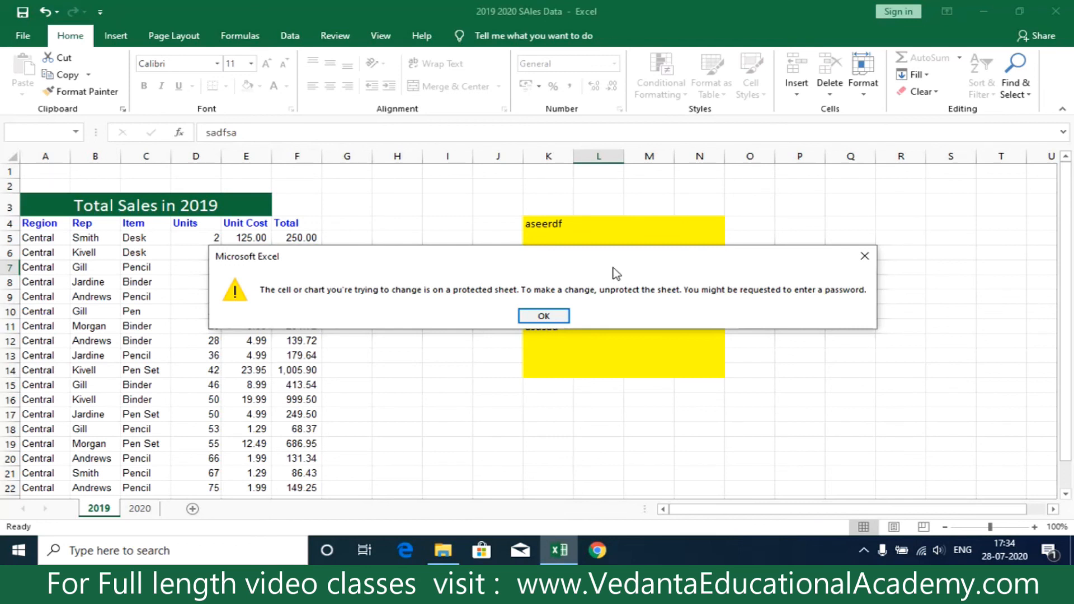
left_click(864, 257)
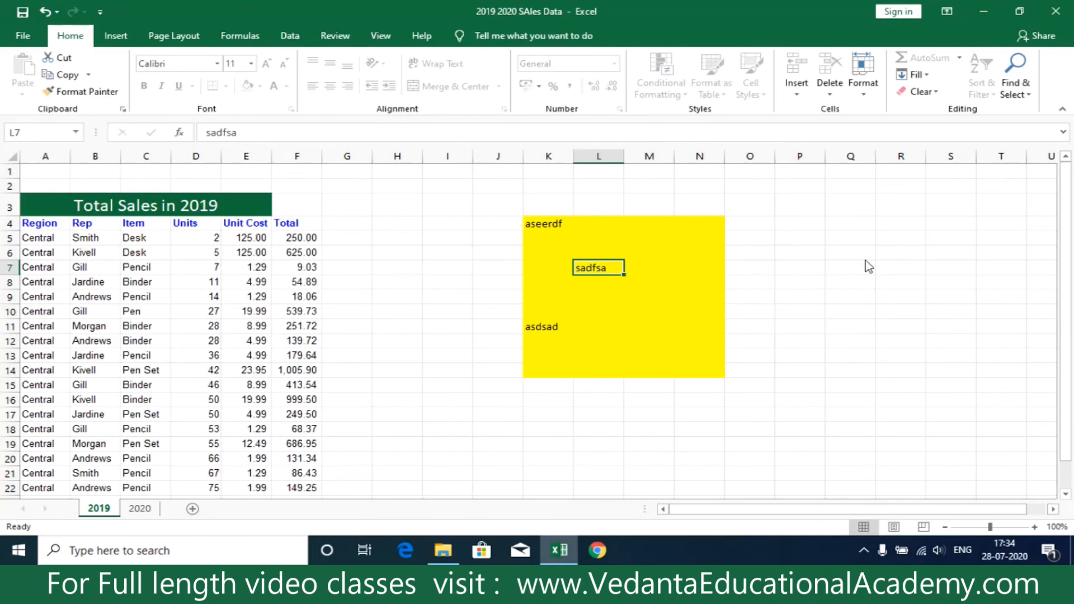